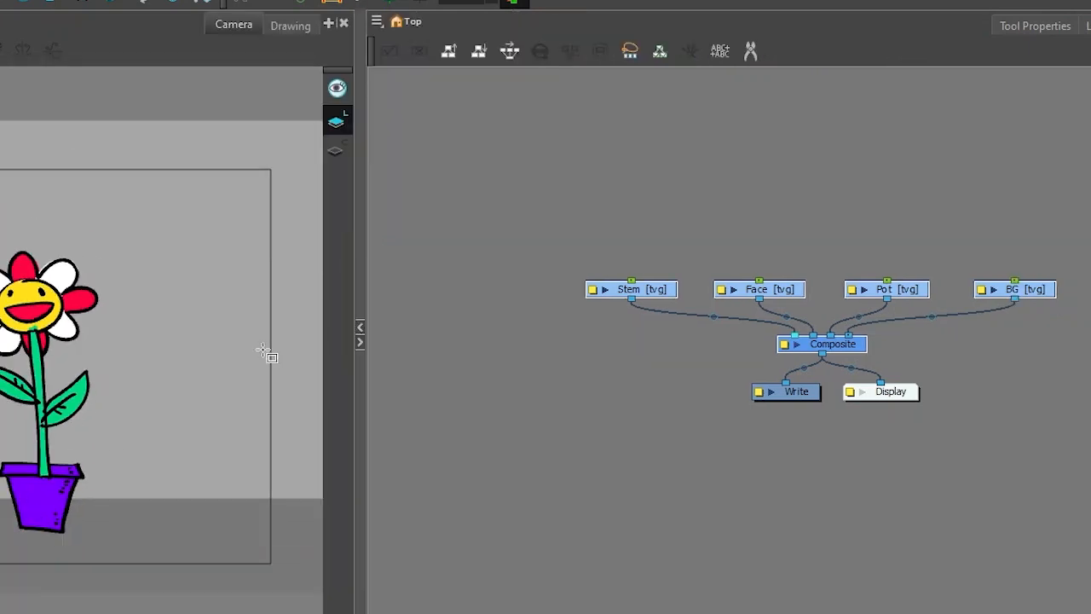
Select the Stem, Face, Pot and BG drawing nodes and expand the thumbnail previews on Stem, Face and Pot.
left_click_drag(492, 195, 1061, 316)
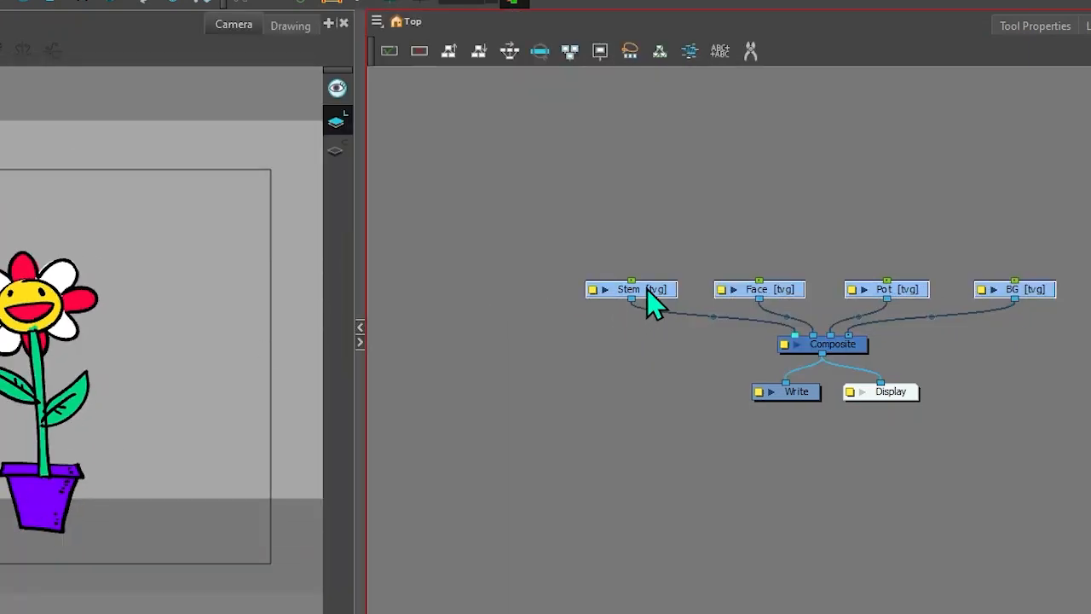
left_click(603, 291)
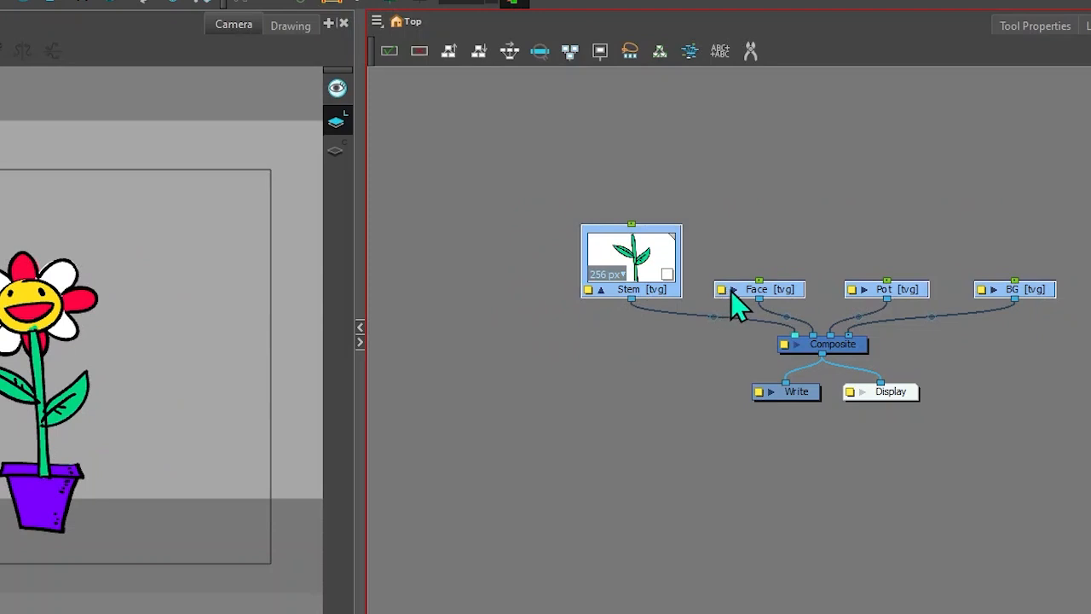
left_click(731, 290)
left_click(864, 290)
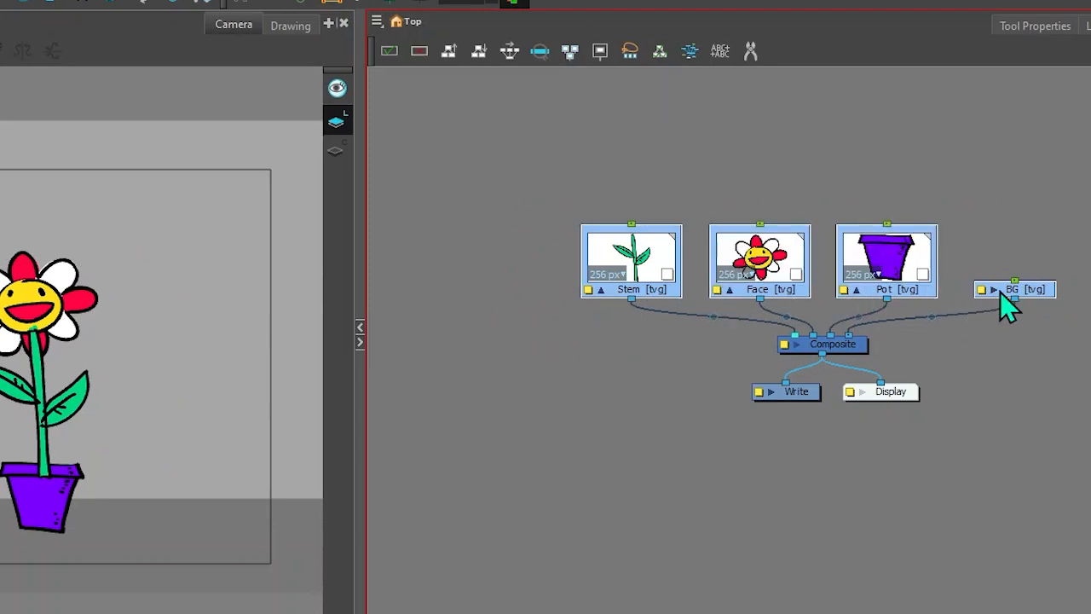
left_click(995, 291)
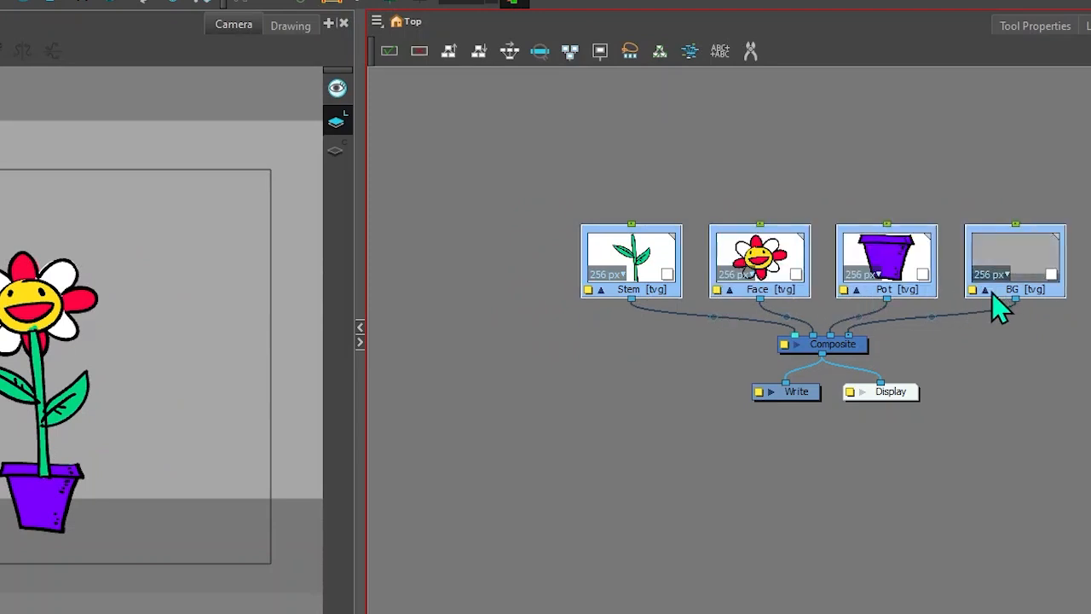
left_click(992, 292)
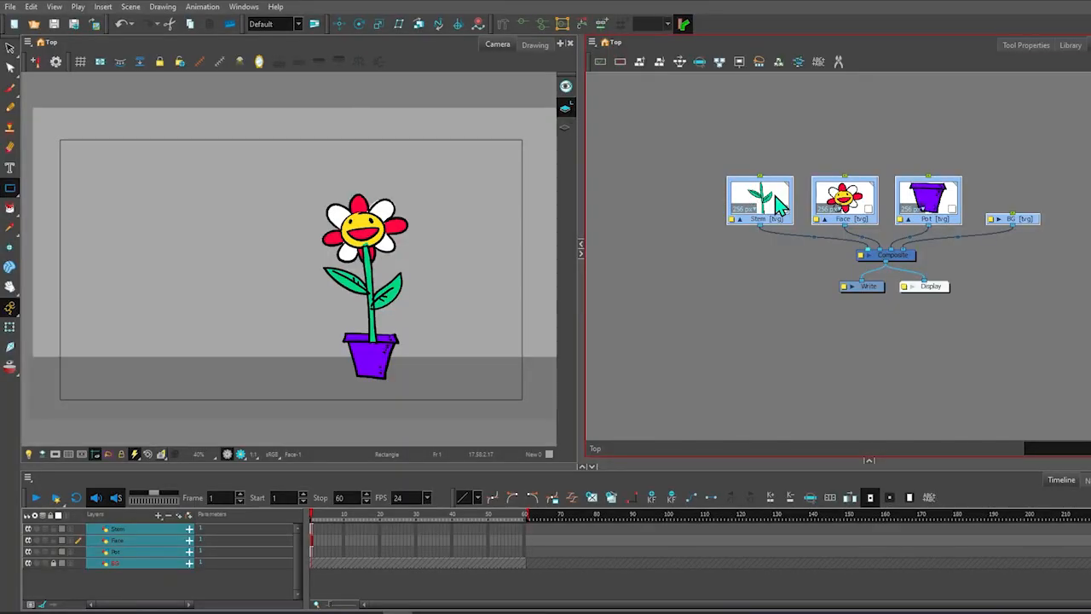
Swap the Stem and Face connections on the Composite node so the face is layered in front of the stem.
scroll(802, 328, "up", 5)
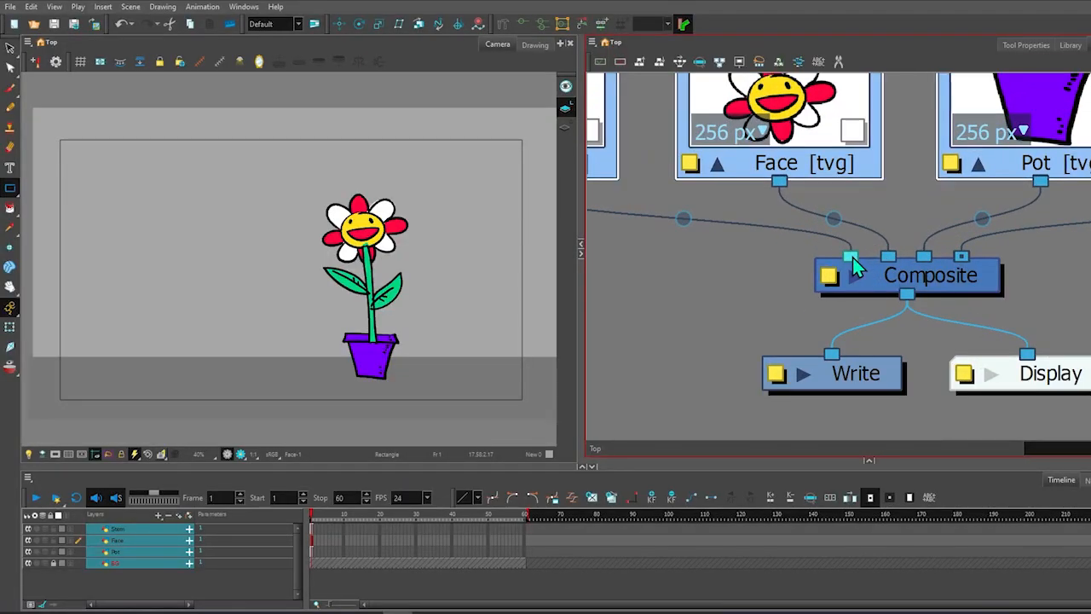
mouse_move(862, 258)
left_mouse_down()
mouse_move(897, 255)
mouse_move(851, 256)
left_mouse_up()
scroll(388, 288, "up", 4)
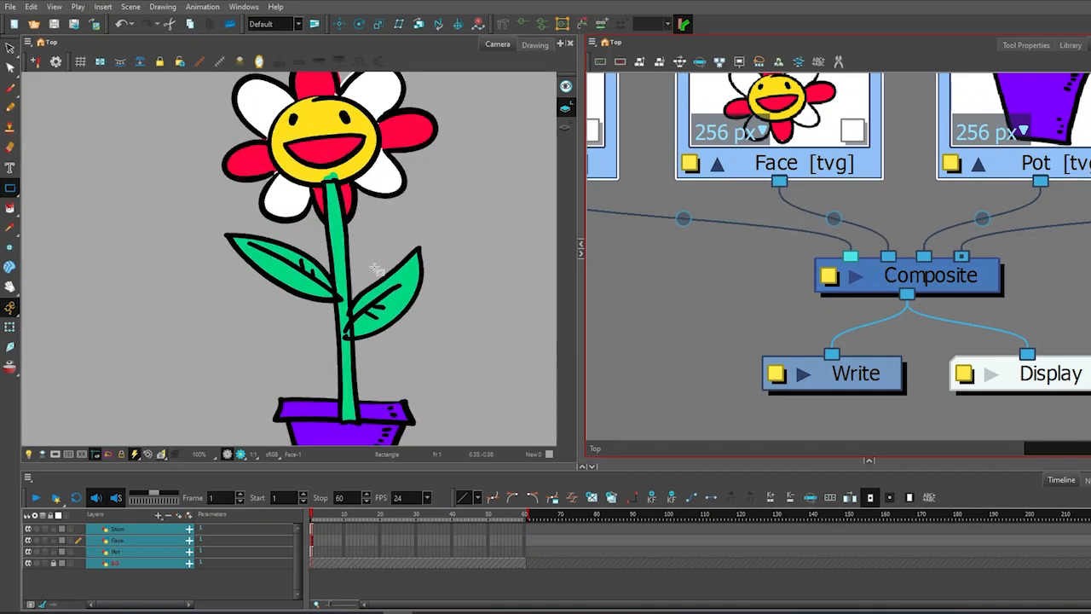
scroll(360, 207, "up", 5)
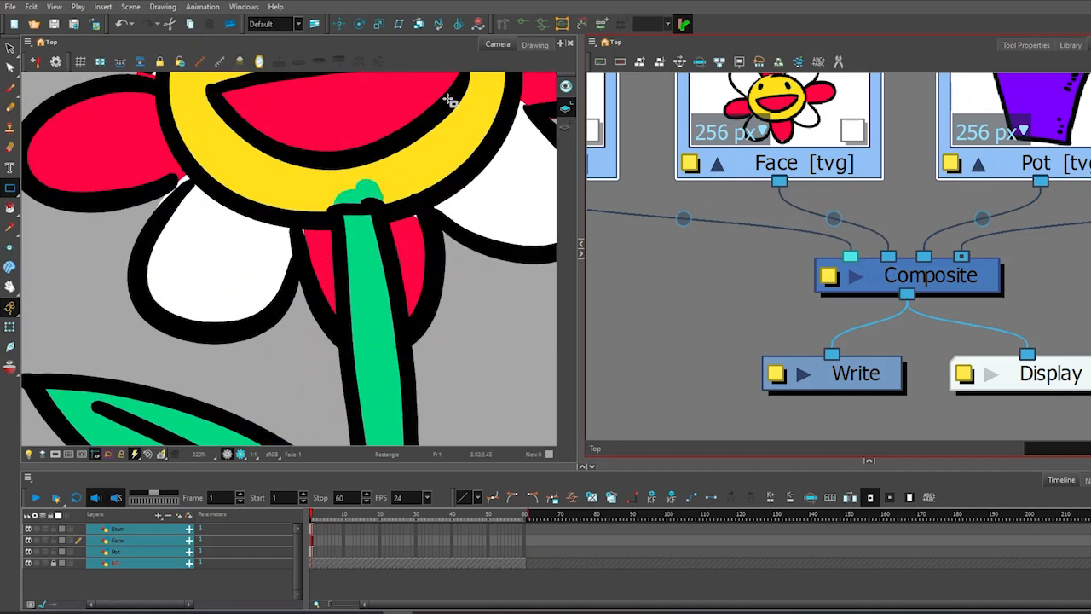
scroll(410, 170, "down", 5)
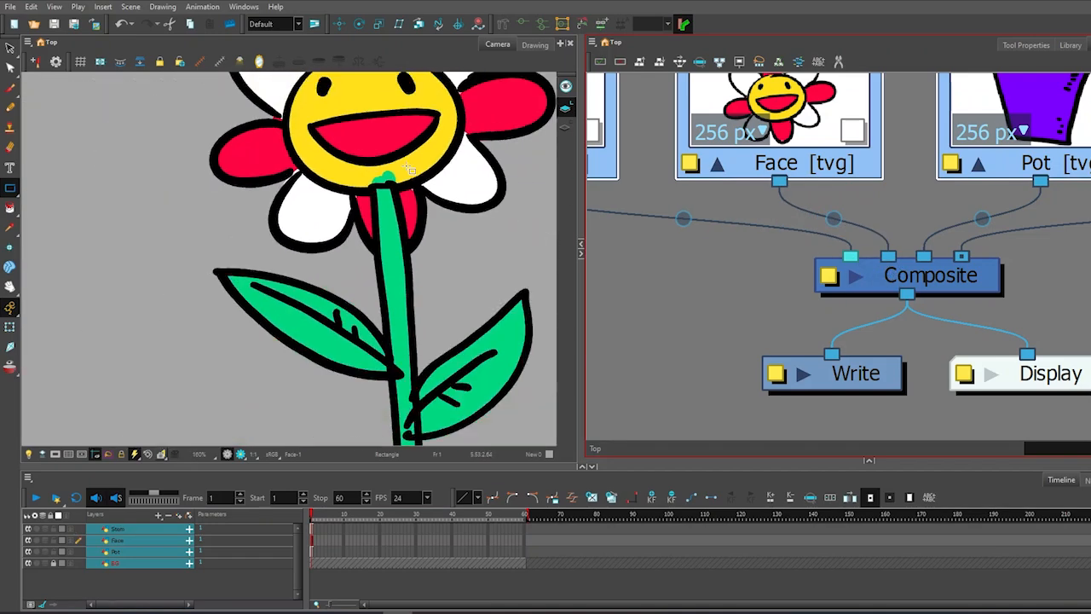
left_click_drag(849, 258, 886, 264)
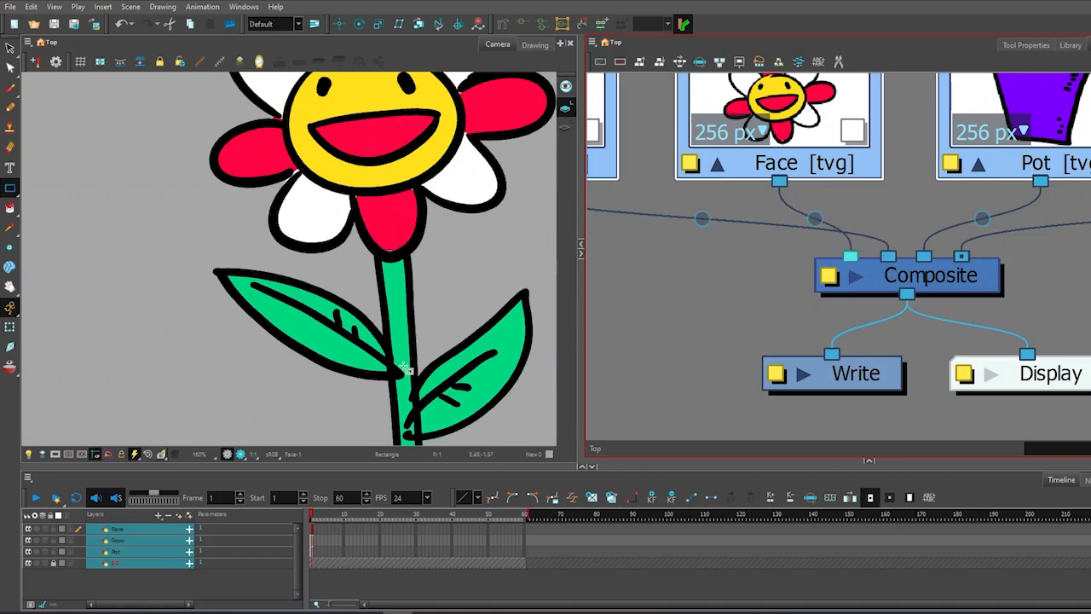
Swap the Pot and Stem connections on the Composite node so the pot is layered in front of the stem.
scroll(407, 368, "down", 2)
scroll(398, 430, "up", 1)
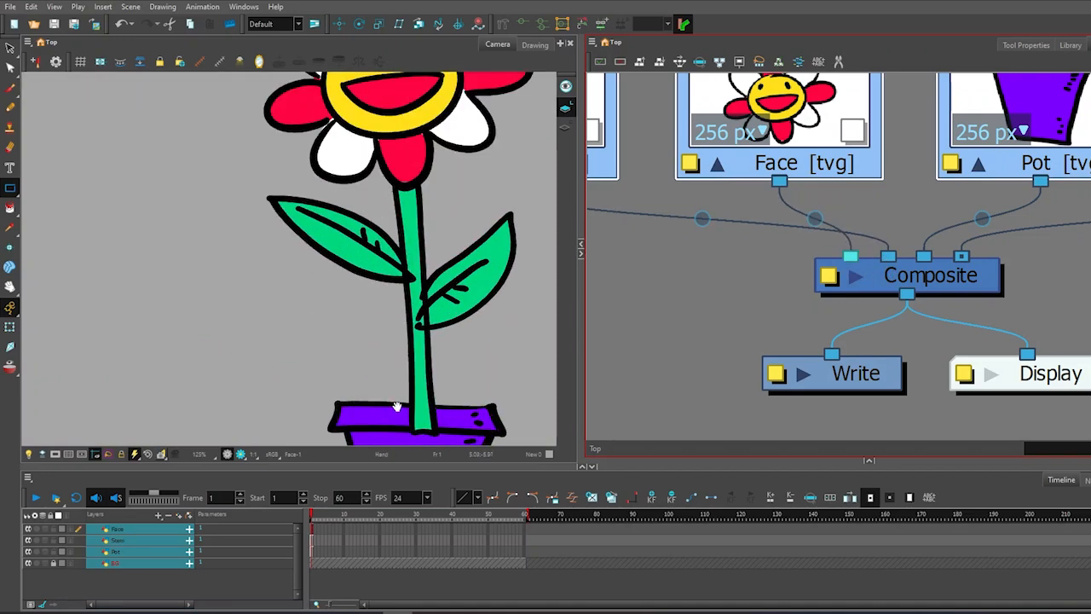
left_click_drag(391, 381, 365, 274)
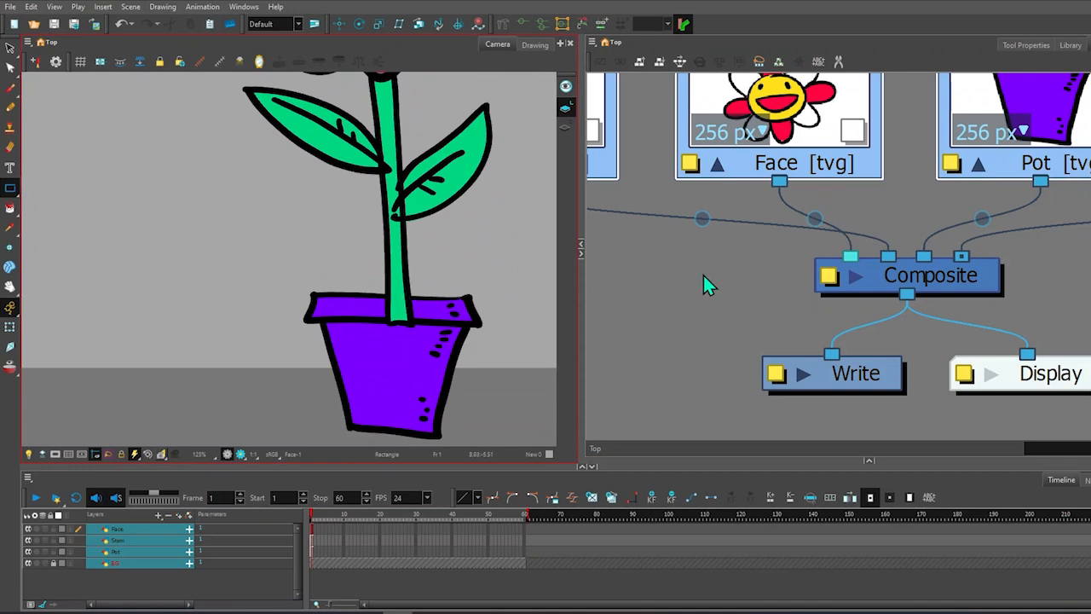
scroll(1024, 164, "down", 2)
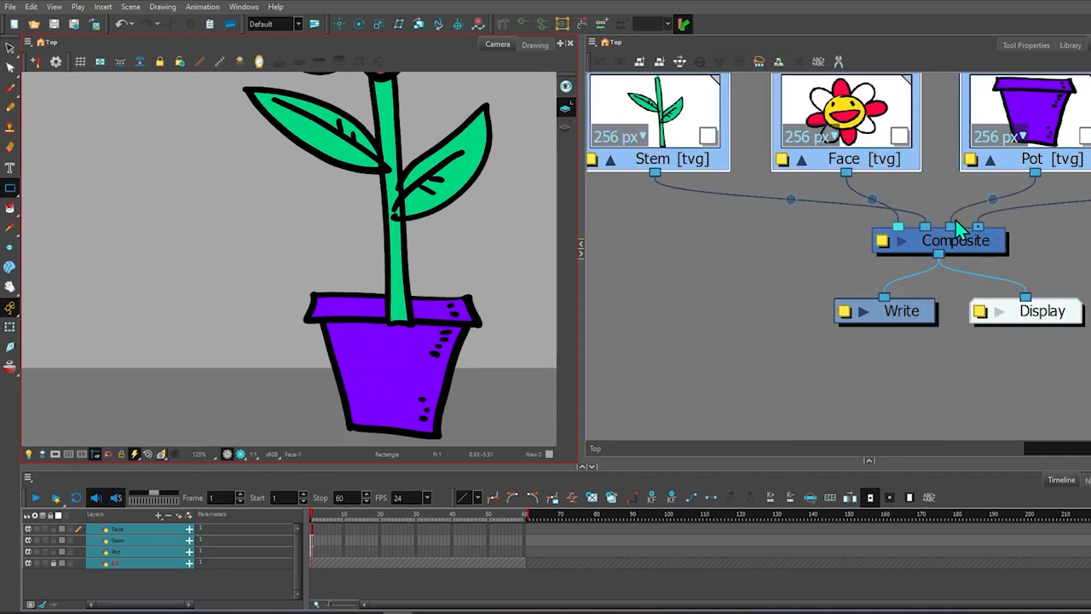
left_click_drag(951, 226, 931, 228)
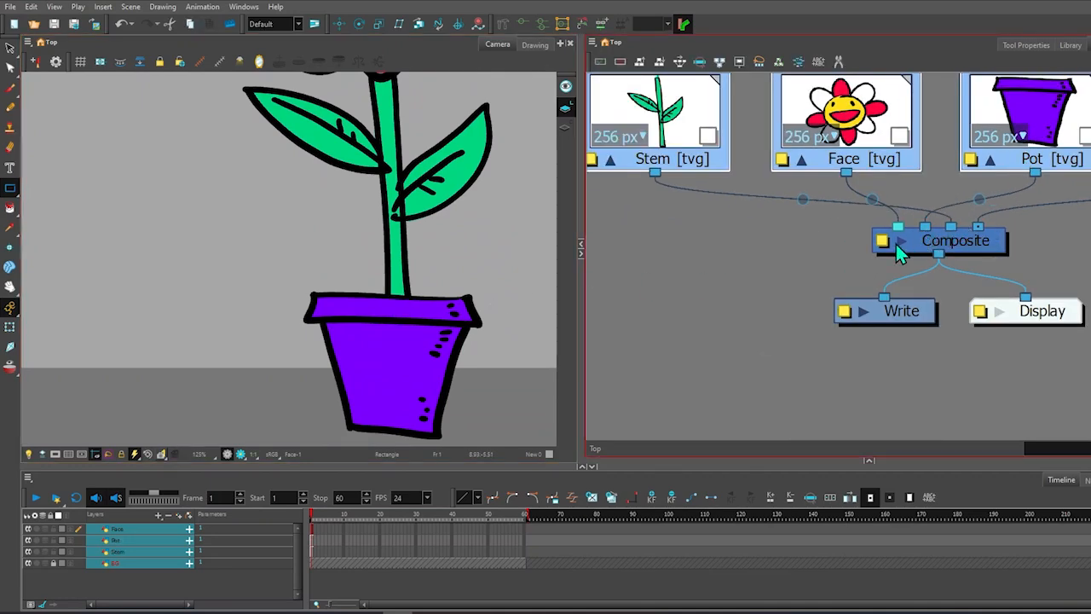
Arrange the Face, Pot and Stem nodes in a row matching their Composite order, and move the BG node away beside the Display node.
scroll(910, 181, "up", 3)
scroll(910, 180, "down", 2)
scroll(748, 221, "down", 3)
left_click_drag(819, 219, 788, 324)
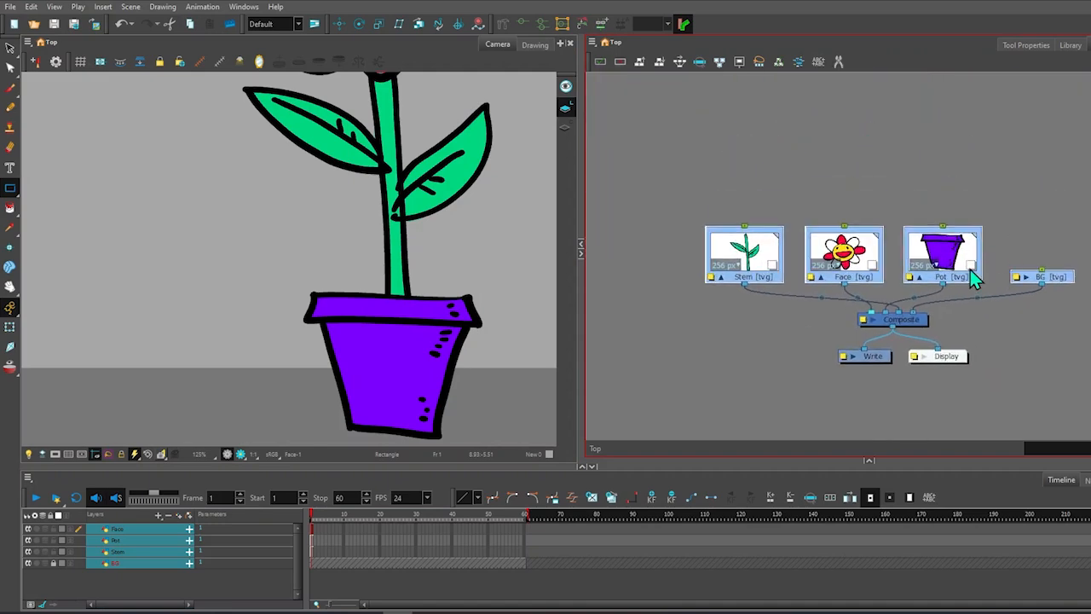
left_click_drag(969, 274, 764, 158)
left_click(1001, 207)
left_click_drag(758, 225, 956, 178)
left_click_drag(874, 224, 718, 254)
left_click_drag(769, 164, 836, 243)
left_click_drag(727, 252, 749, 240)
left_click(840, 242)
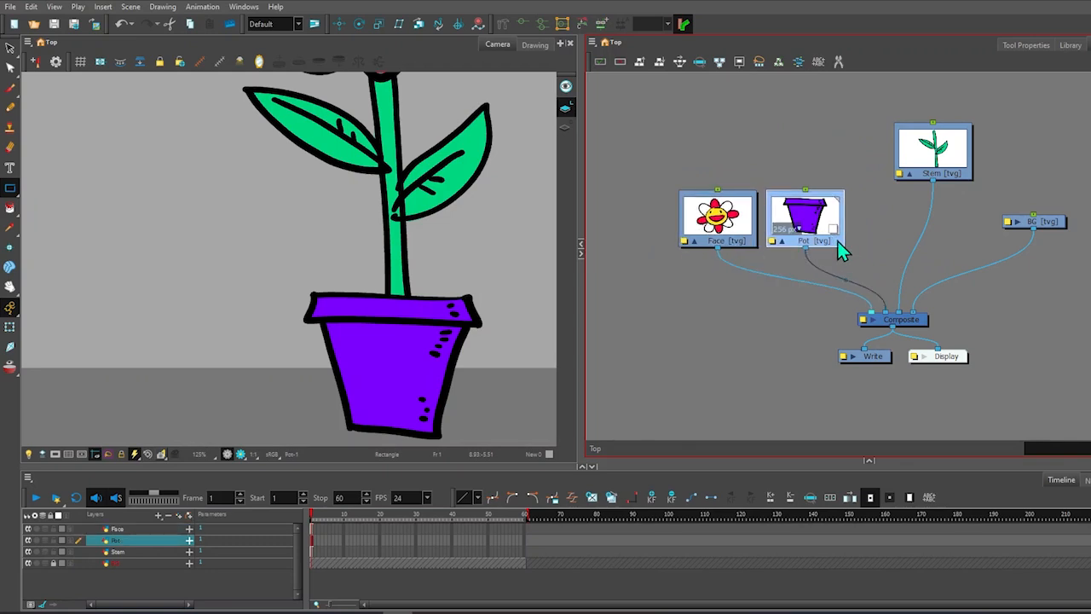
left_click_drag(973, 186, 926, 244)
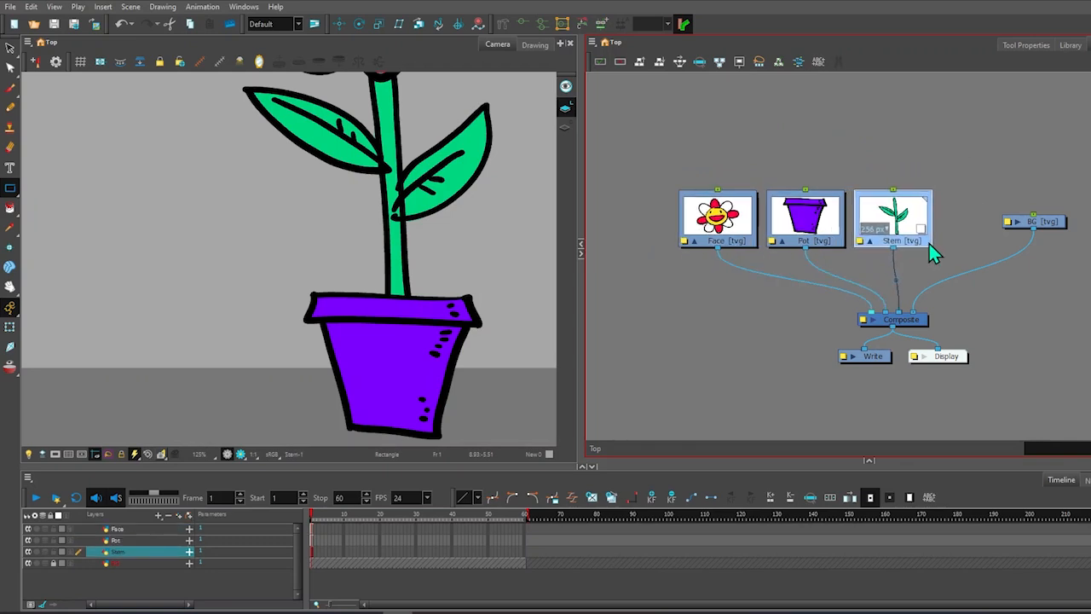
left_click_drag(1039, 224, 1076, 349)
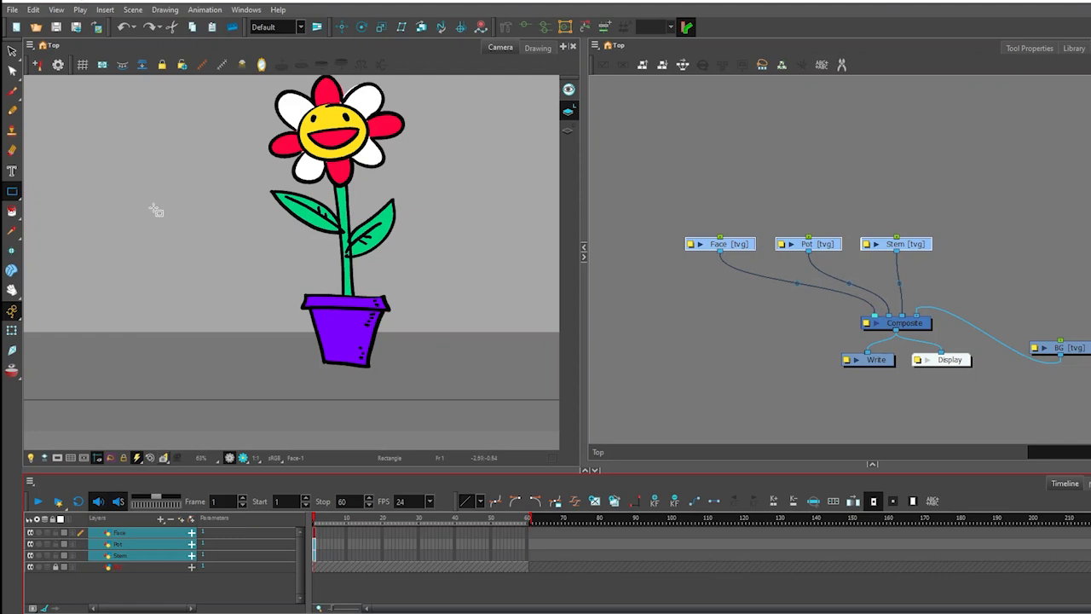
Extend the exposure of the Face, Pot and Stem layers to frame 60, return to frame 1 and clear the node selection.
left_click_drag(527, 534, 525, 552)
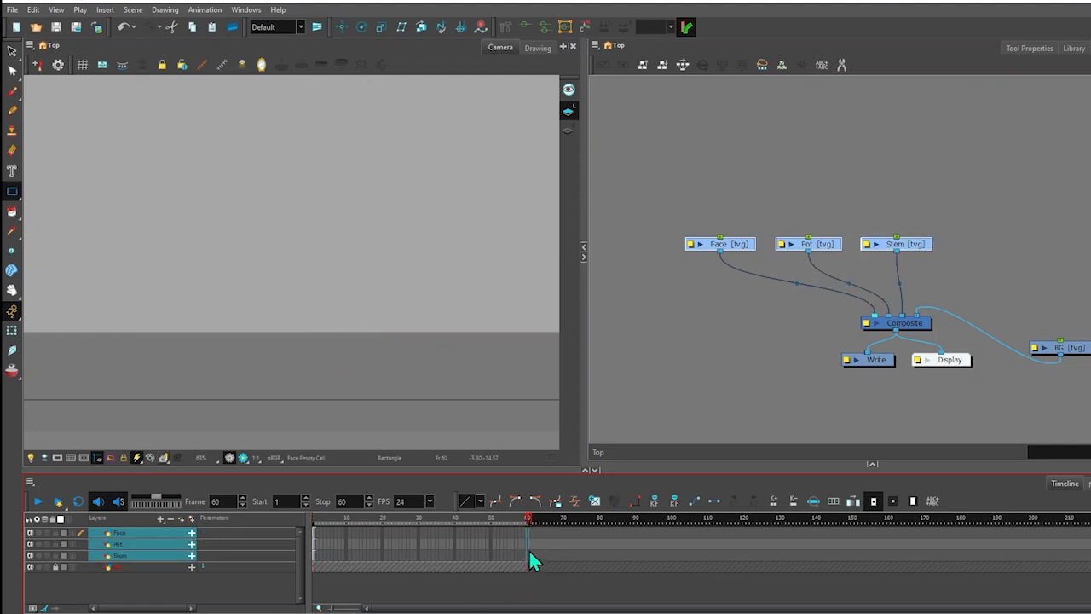
right_click(526, 547)
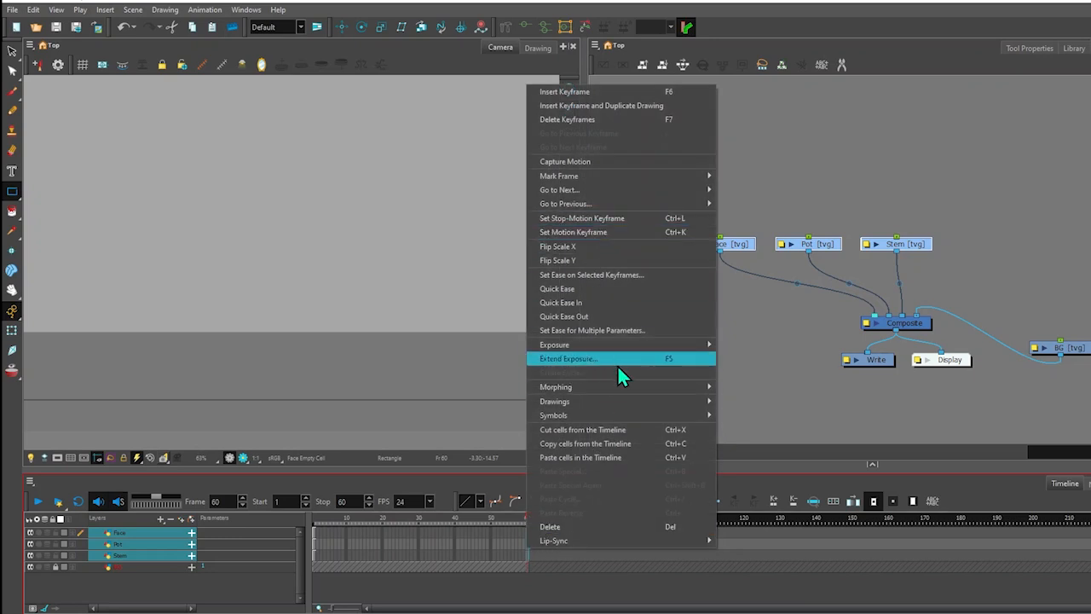
left_click(679, 356)
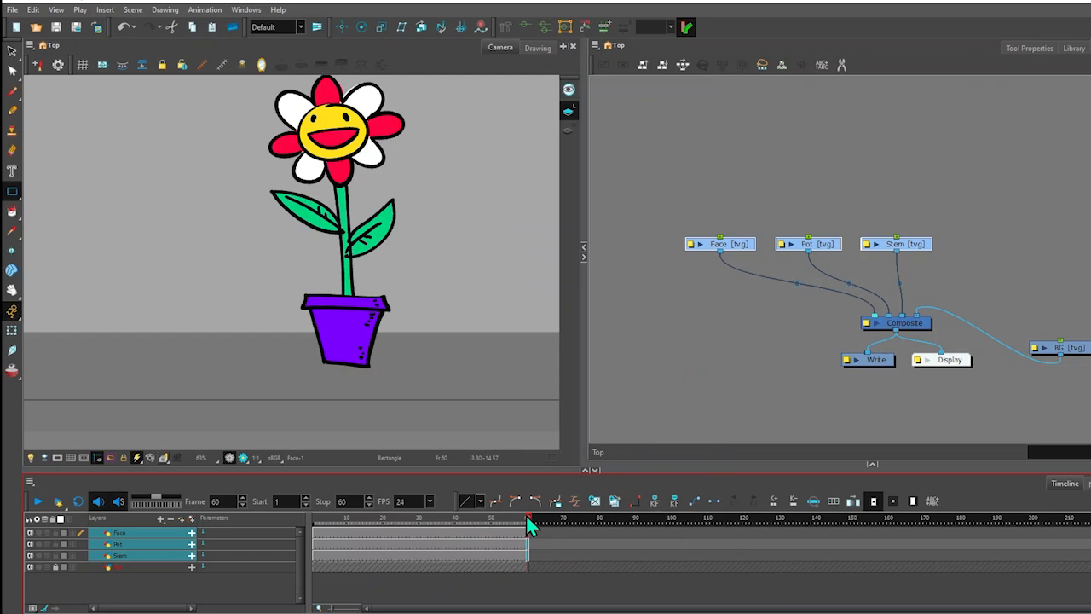
left_click_drag(529, 522, 300, 532)
left_click(671, 298)
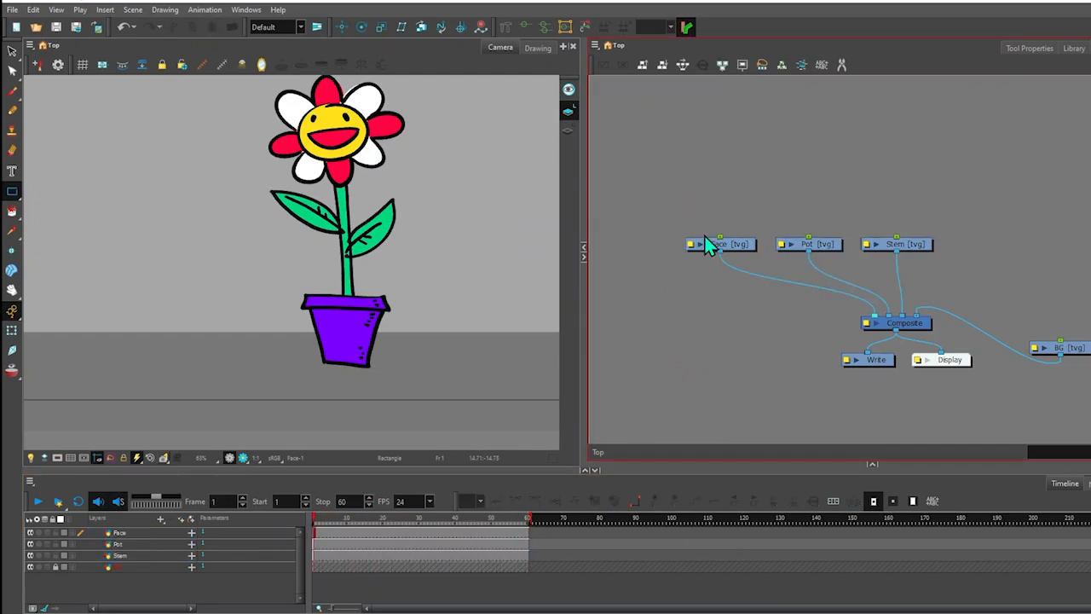
Add an individual parent peg to each of the Face, Pot and Stem drawings and align the pegs above their nodes.
scroll(704, 239, "up", 3)
scroll(704, 238, "down", 5)
scroll(704, 239, "up", 4)
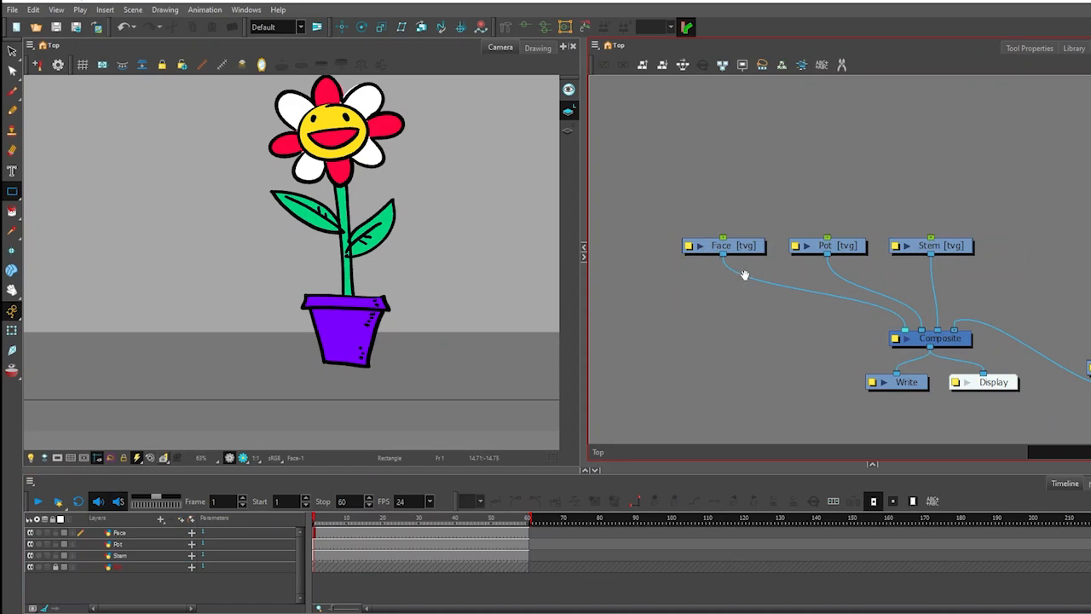
left_click_drag(744, 274, 746, 378)
left_click_drag(626, 205, 1051, 349)
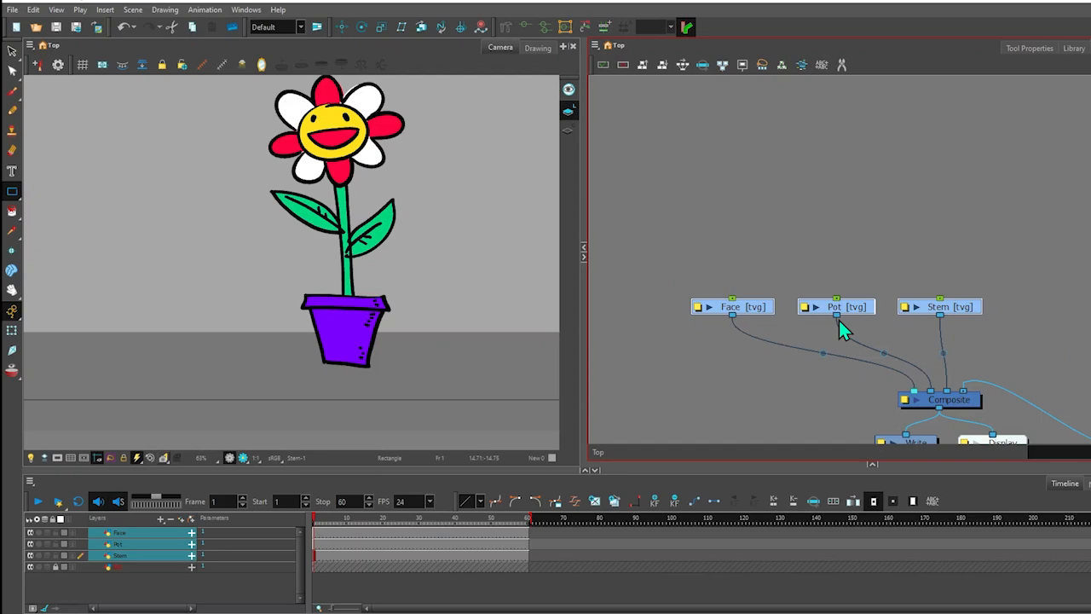
key("ctrl+shift+p")
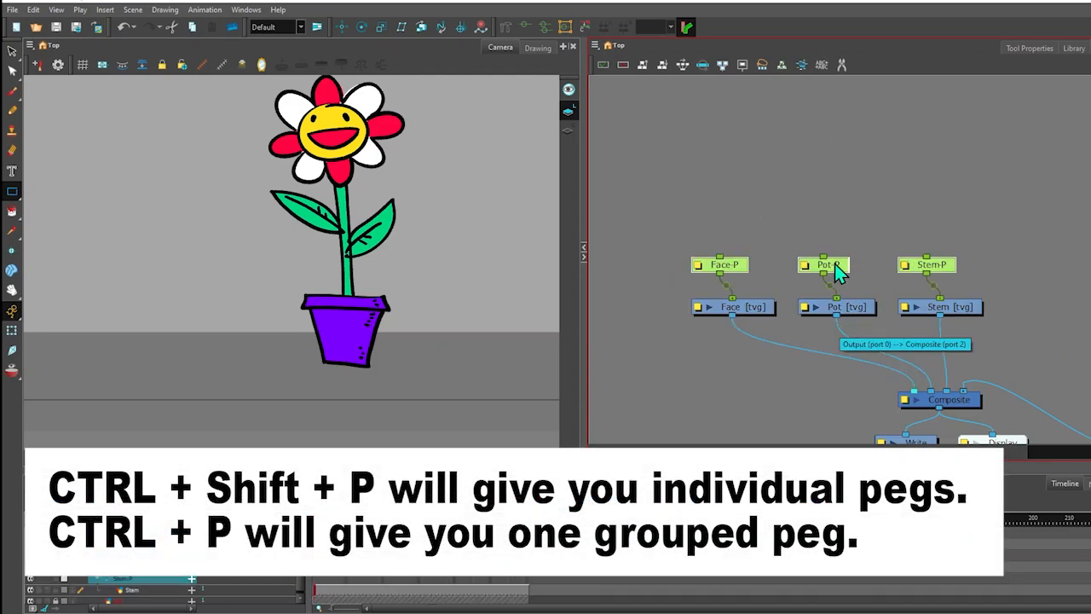
mouse_move(835, 268)
left_mouse_down()
mouse_move(859, 257)
mouse_move(846, 267)
left_mouse_up()
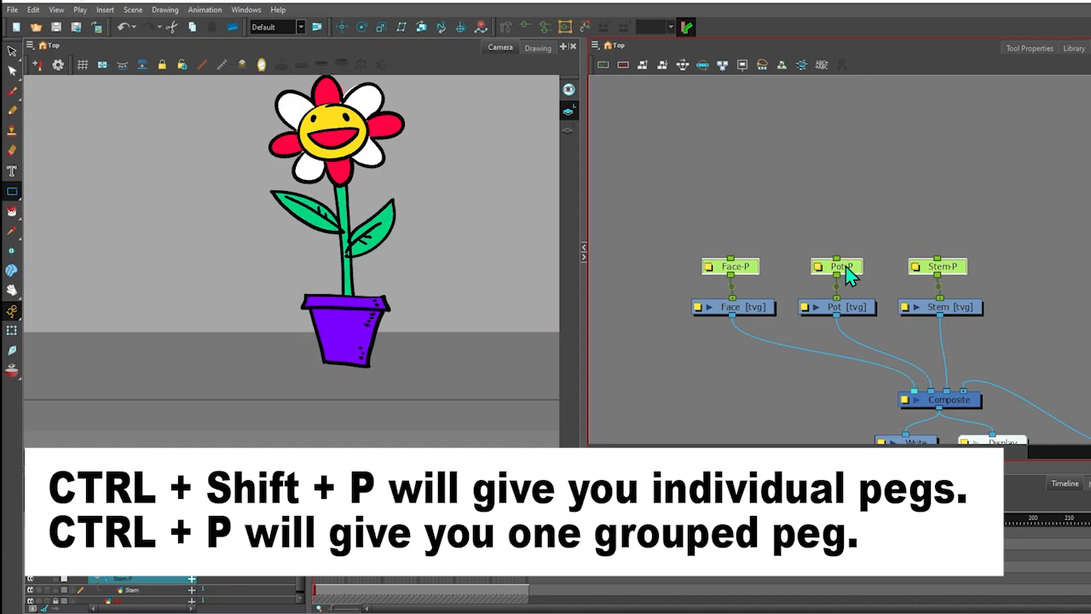
Try adding one shared parent peg above the Face, Pot and Stem pegs, and undo it.
key("ctrl+p")
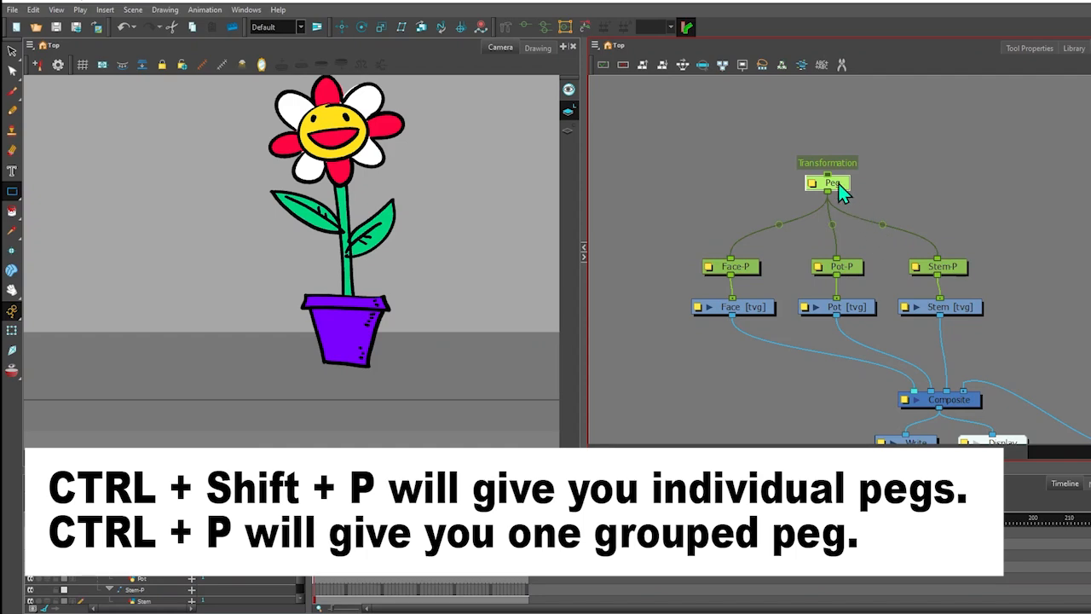
key("ctrl+z")
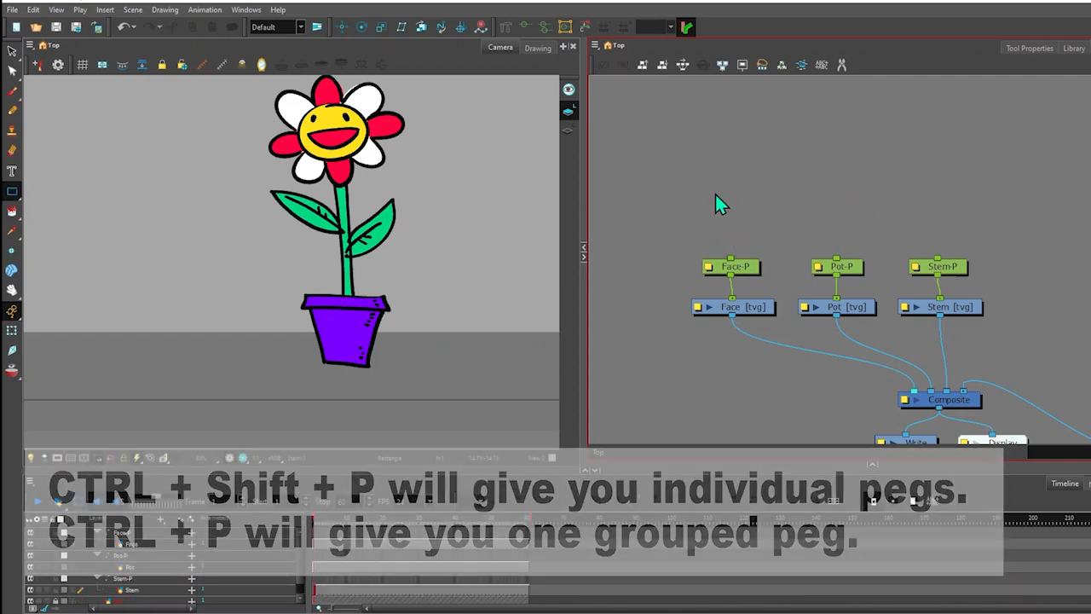
Align the Face-P peg above its drawing and use the Translate tool to move its pivot onto the flower's bottom petal, near the stem.
left_click(731, 269)
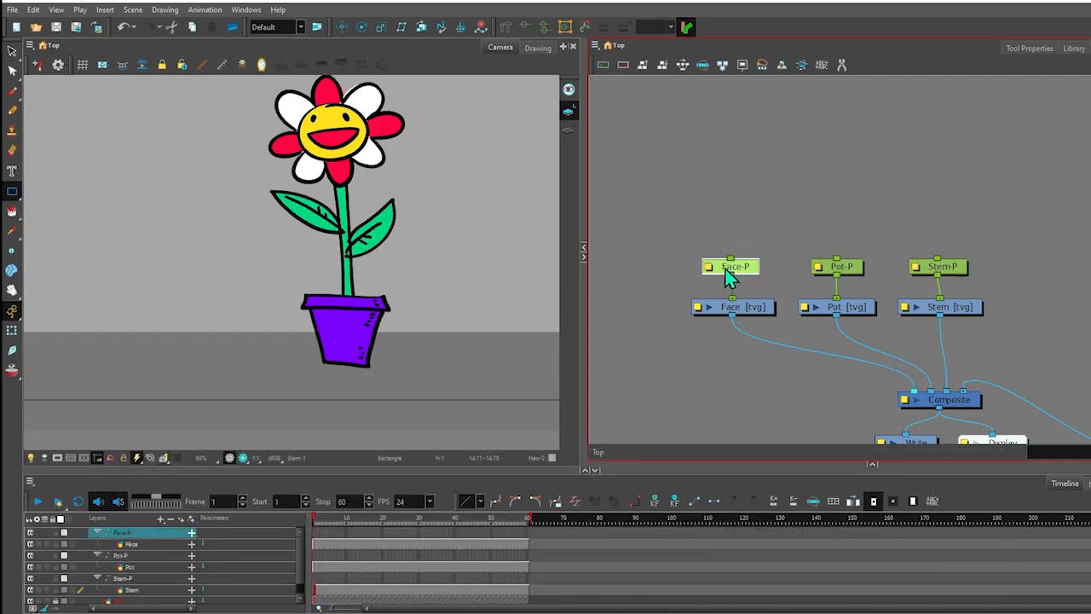
scroll(327, 324, "down", 2)
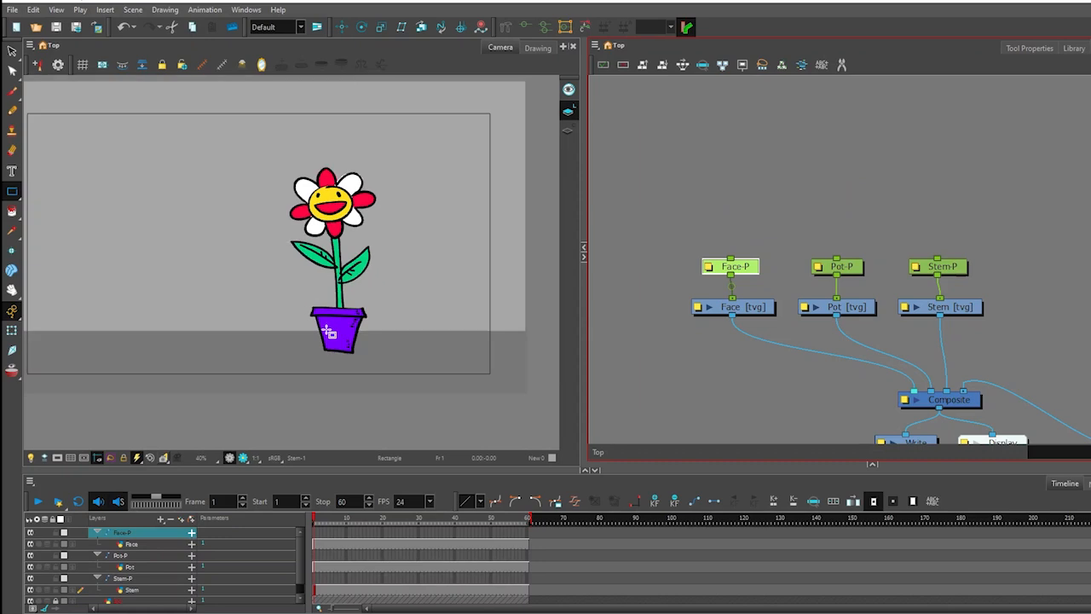
scroll(327, 324, "up", 1)
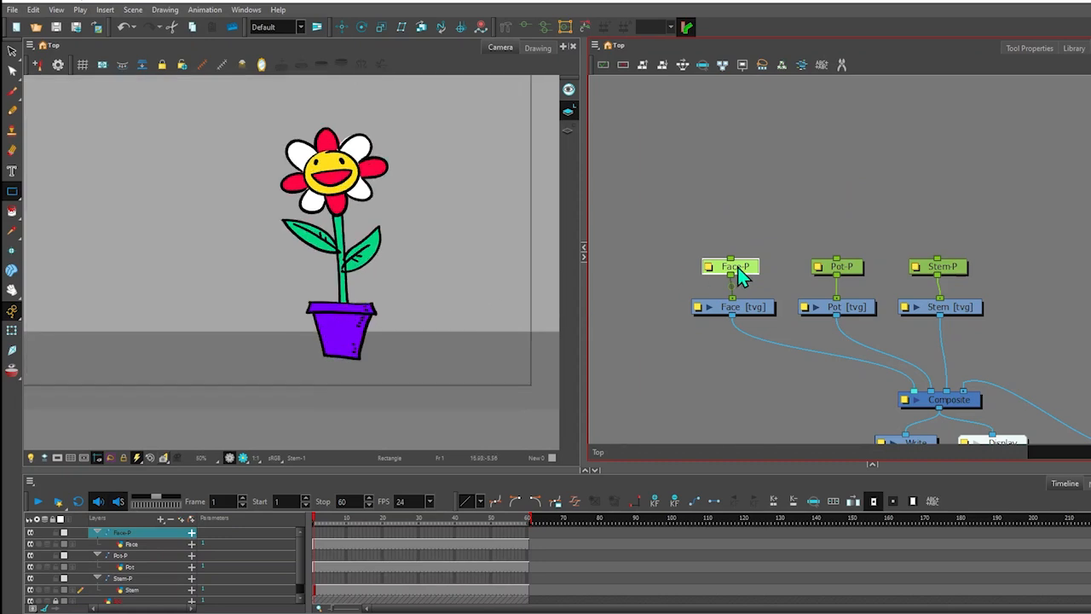
left_click_drag(738, 264, 740, 254)
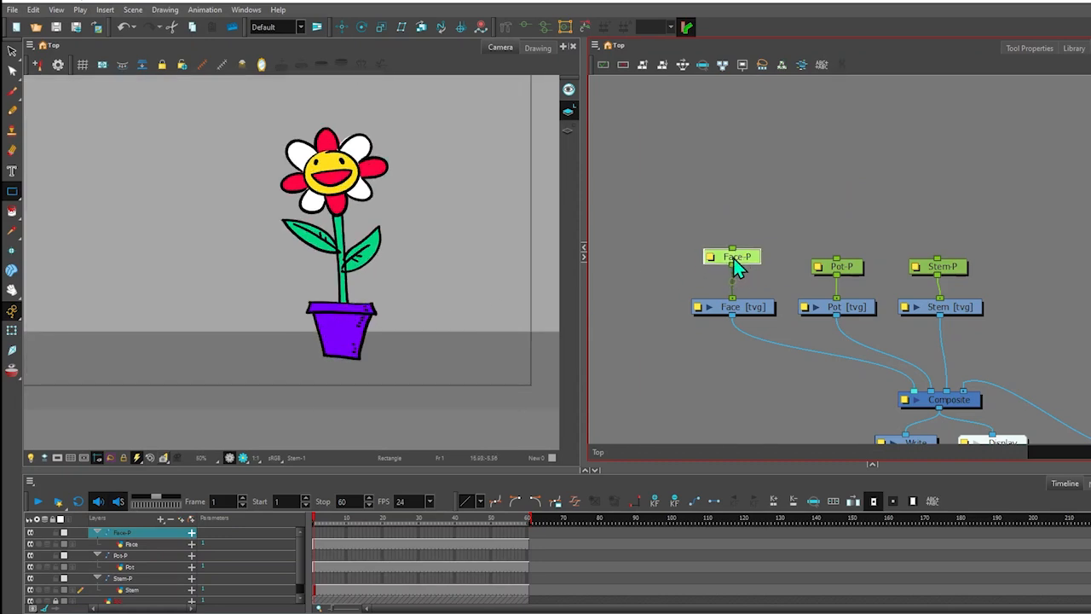
left_click(342, 28)
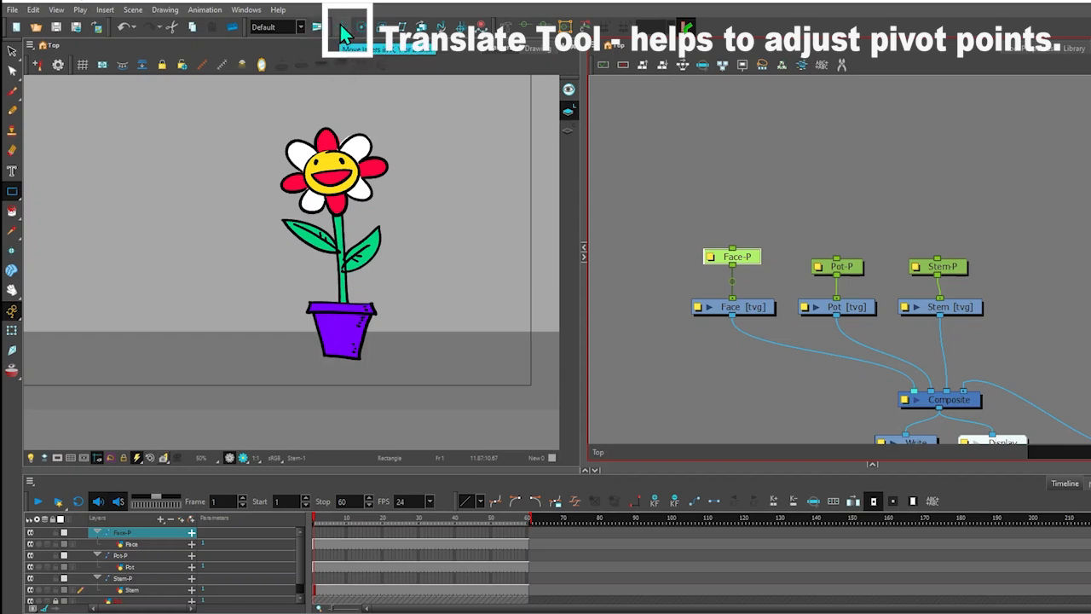
scroll(325, 167, "up", 6)
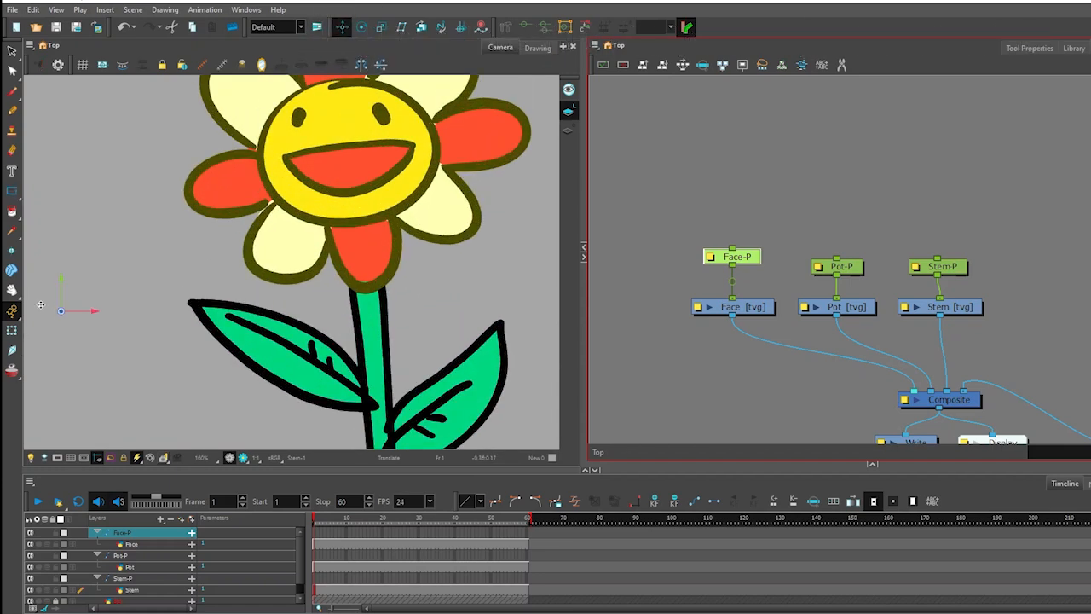
left_click_drag(60, 313, 368, 256)
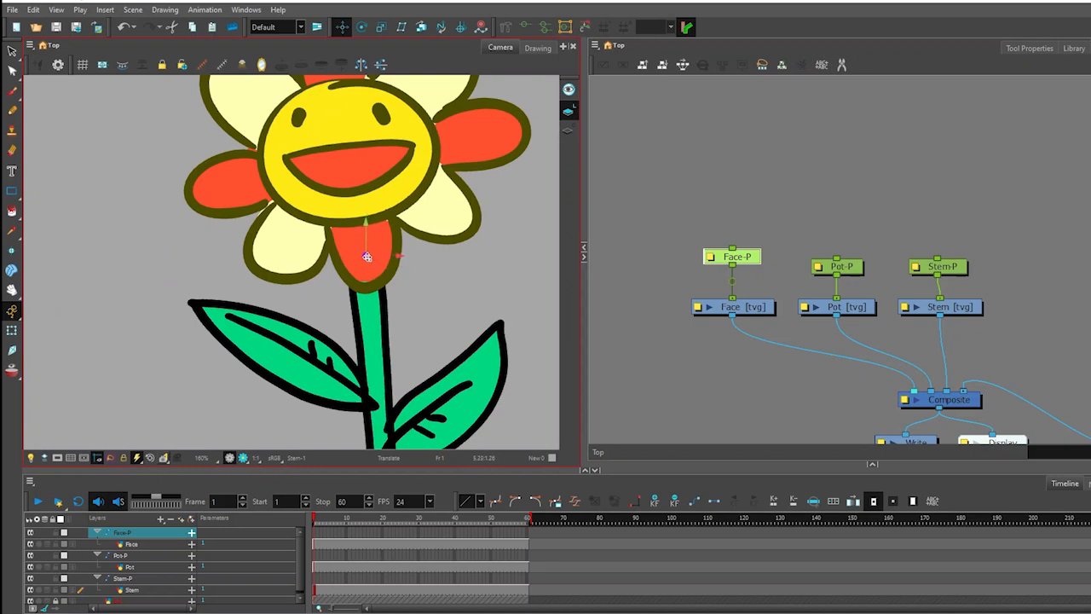
Try rotating, stretching and moving the flower face around its pivot with the Transform tool, and undo the changes.
left_click(14, 331)
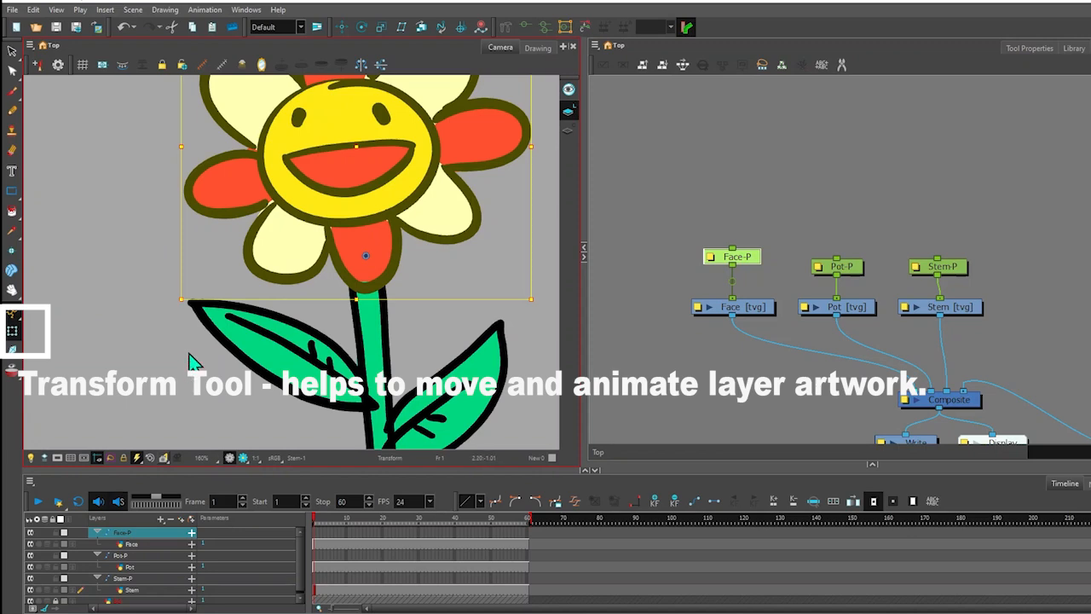
mouse_move(171, 307)
left_mouse_down()
mouse_move(170, 316)
mouse_move(211, 244)
mouse_move(222, 382)
mouse_move(179, 320)
left_mouse_up()
scroll(295, 269, "down", 4)
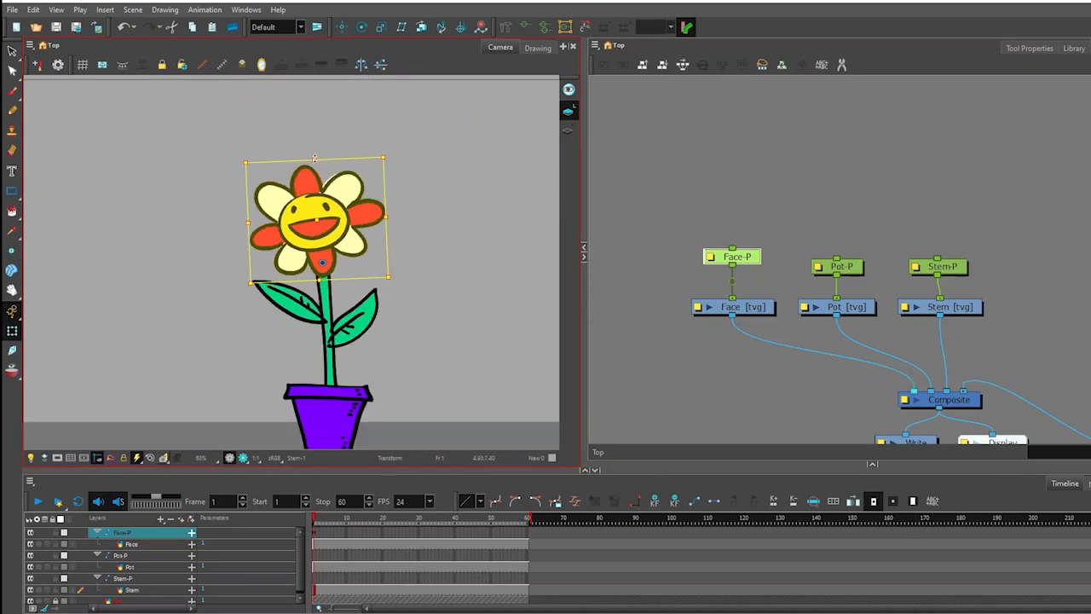
mouse_move(315, 159)
left_mouse_down()
mouse_move(324, 142)
mouse_move(322, 162)
left_mouse_up()
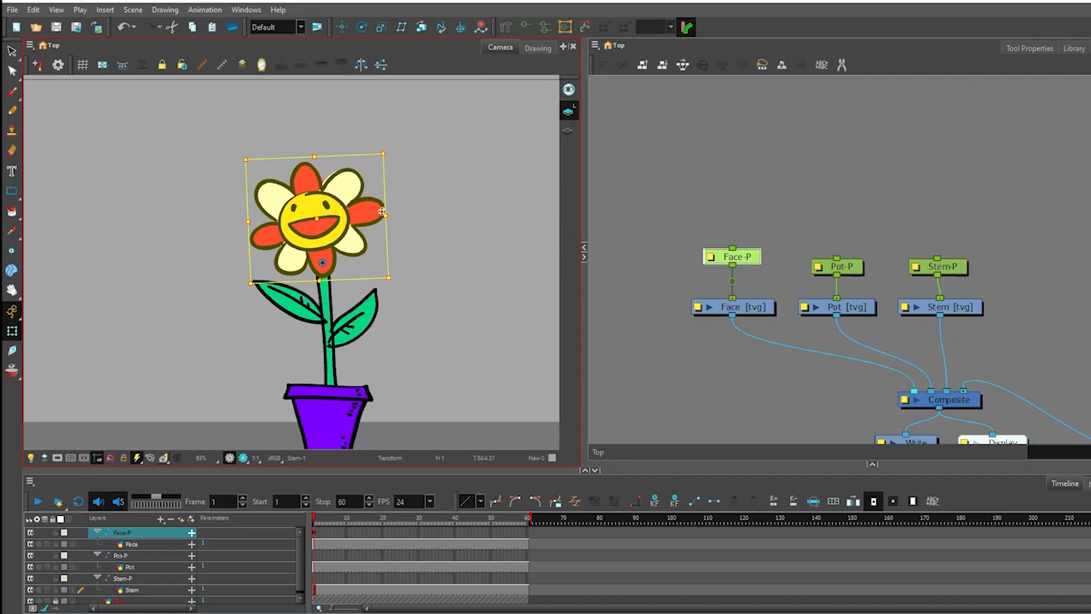
left_click_drag(385, 210, 412, 221)
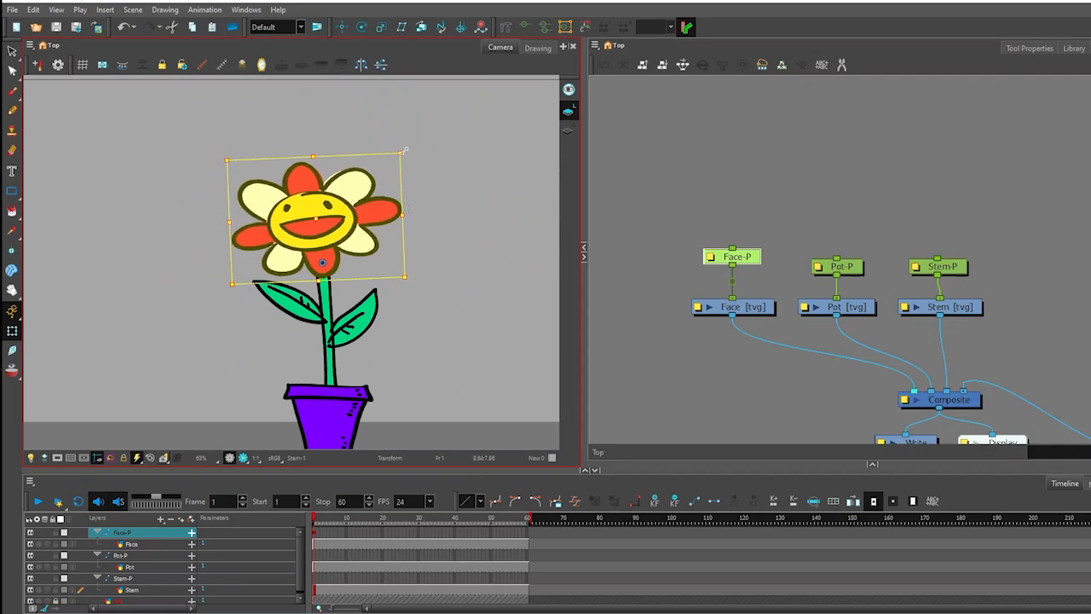
left_click_drag(411, 150, 433, 227)
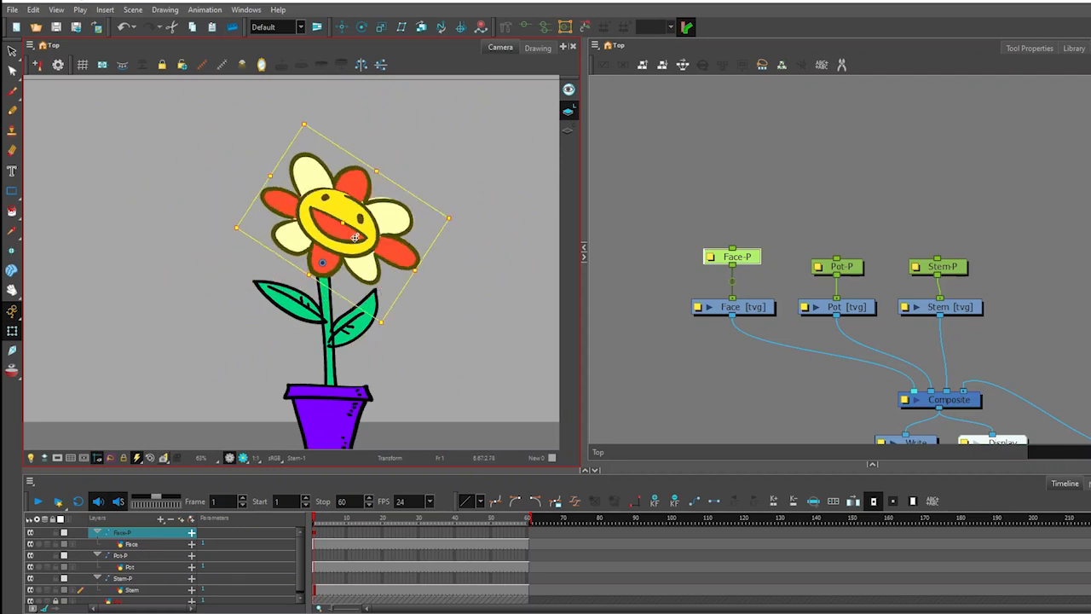
mouse_move(343, 231)
left_mouse_down()
mouse_move(320, 209)
mouse_move(239, 223)
mouse_move(284, 173)
left_mouse_up()
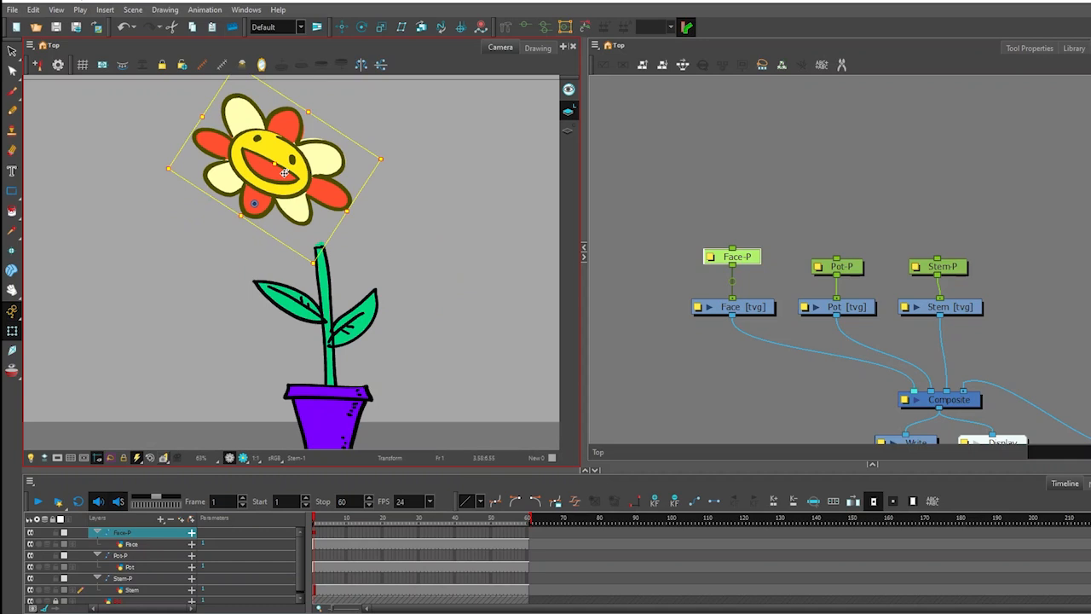
key("ctrl+z")
key("ctrl+z")
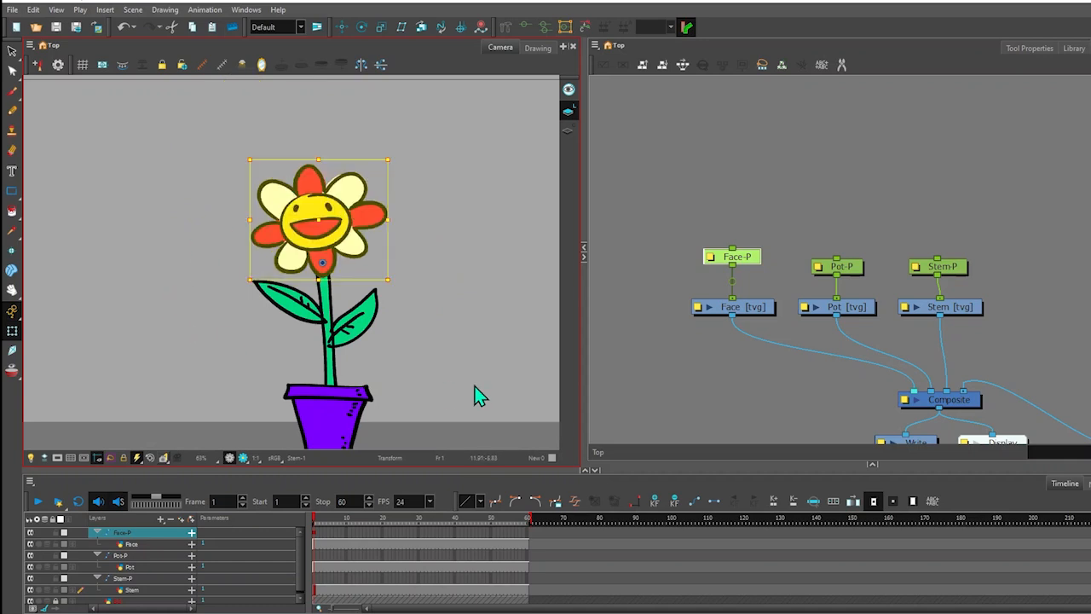
Use the Translate tool to move the Pot-P peg's pivot onto the middle of the pot's bottom edge.
left_click(844, 273)
left_click(846, 267)
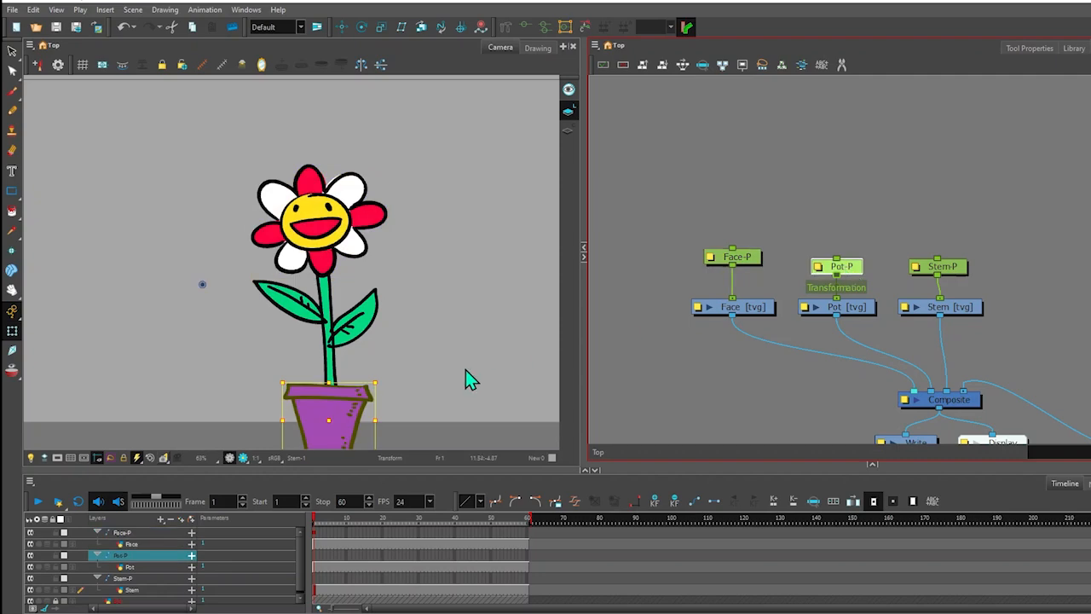
scroll(457, 302, "down", 4)
scroll(440, 374, "up", 4)
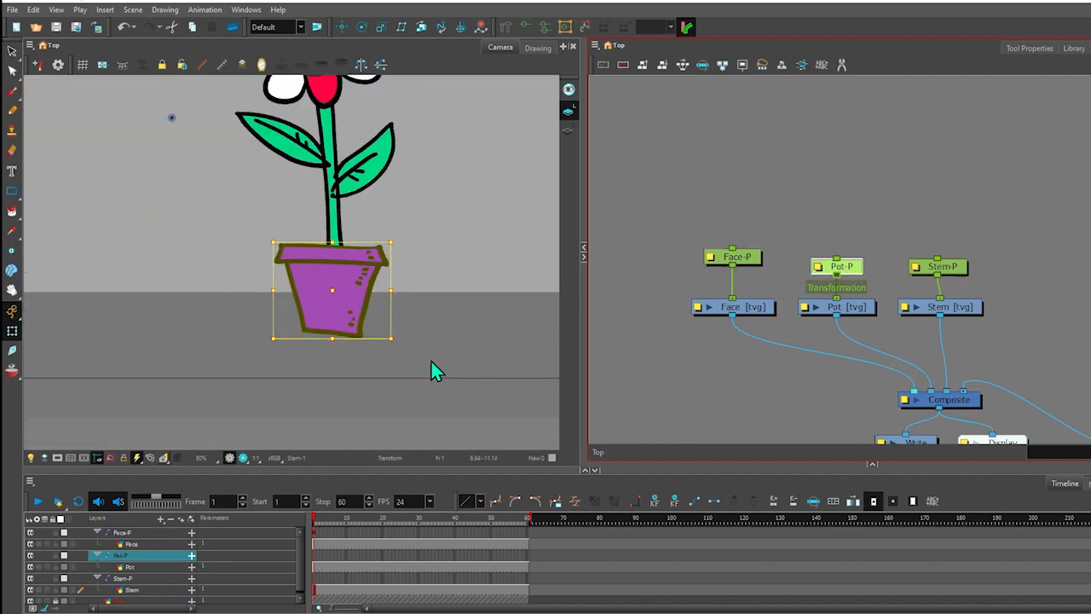
key("space")
left_click_drag(457, 273, 490, 300)
left_click(842, 261)
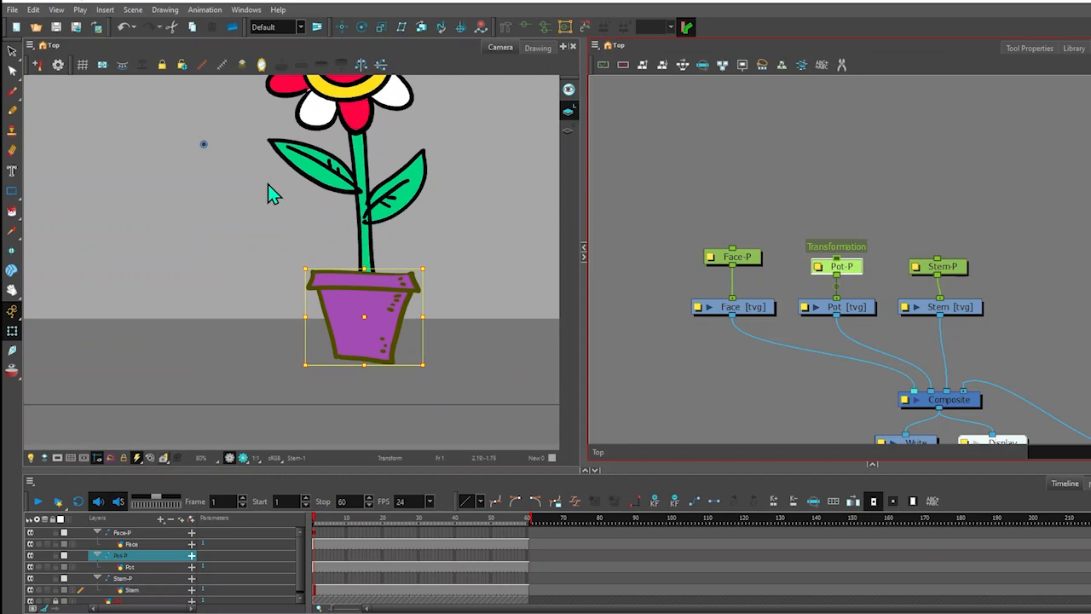
left_click(341, 32)
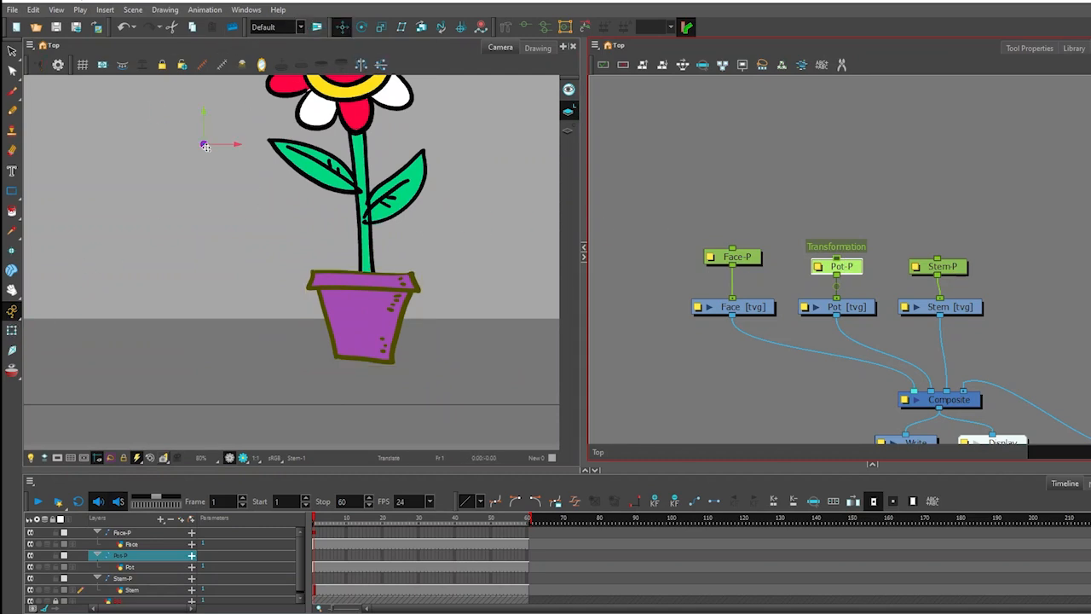
left_click_drag(203, 145, 365, 358)
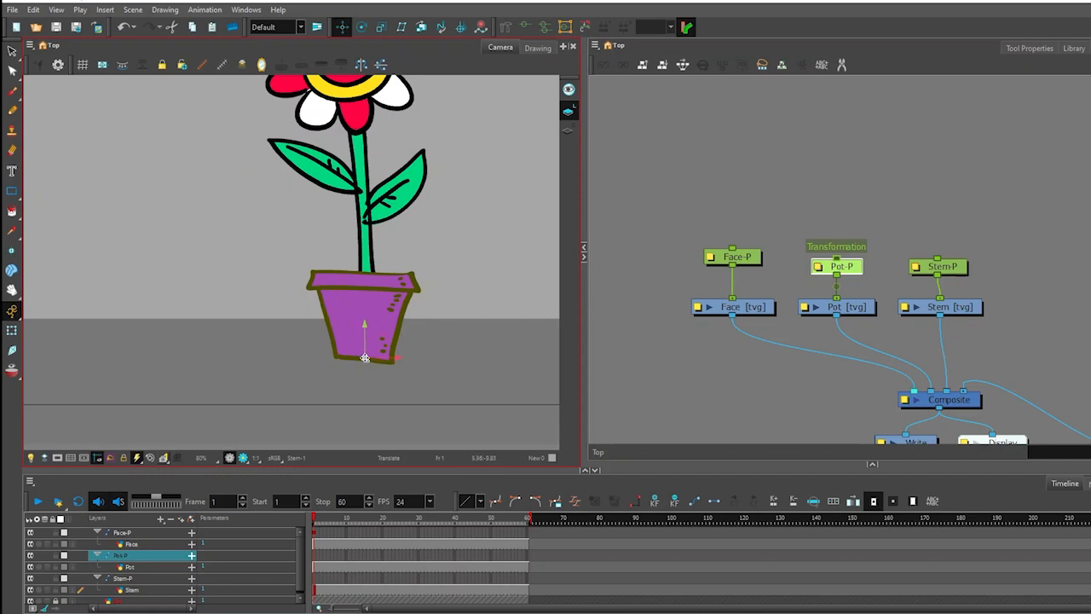
Try rotating and squashing the pot around its pivot with the Transform tool, and undo the changes.
left_click(13, 334)
mouse_move(436, 260)
left_mouse_down()
mouse_move(475, 239)
mouse_move(267, 214)
mouse_move(477, 311)
mouse_move(346, 235)
mouse_move(478, 298)
mouse_move(446, 274)
left_mouse_up()
mouse_move(381, 266)
left_mouse_down()
mouse_move(404, 283)
mouse_move(358, 264)
mouse_move(389, 260)
mouse_move(370, 291)
mouse_move(372, 231)
mouse_move(372, 295)
mouse_move(372, 280)
left_mouse_up()
key("ctrl+z")
key("ctrl+z")
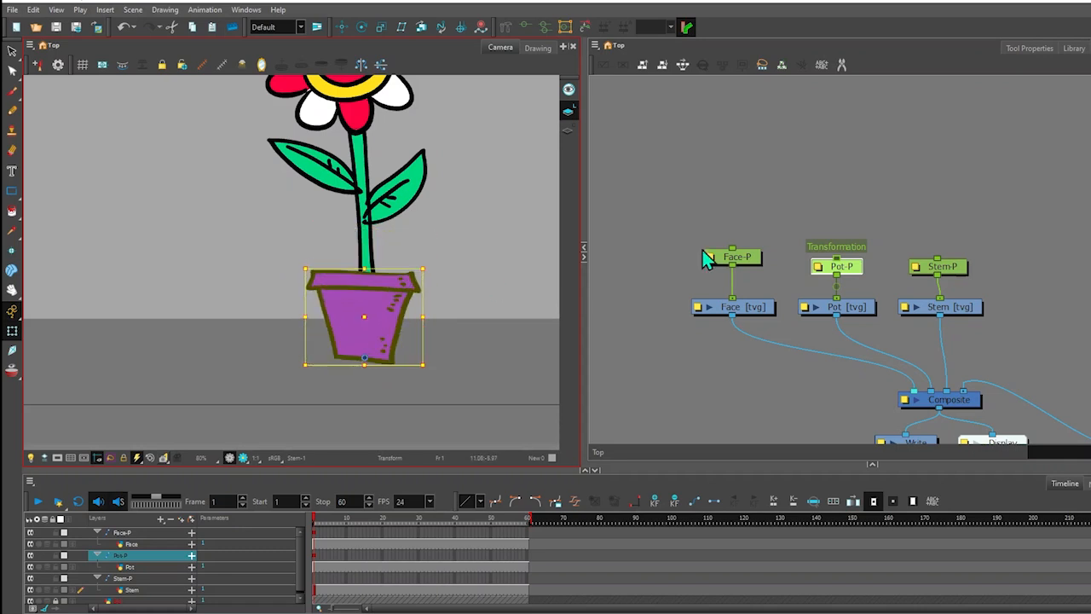
Use the Translate tool to move the Stem-P peg's pivot onto the base of the stem, where it meets the pot.
left_click(946, 267)
scroll(247, 147, "down", 4)
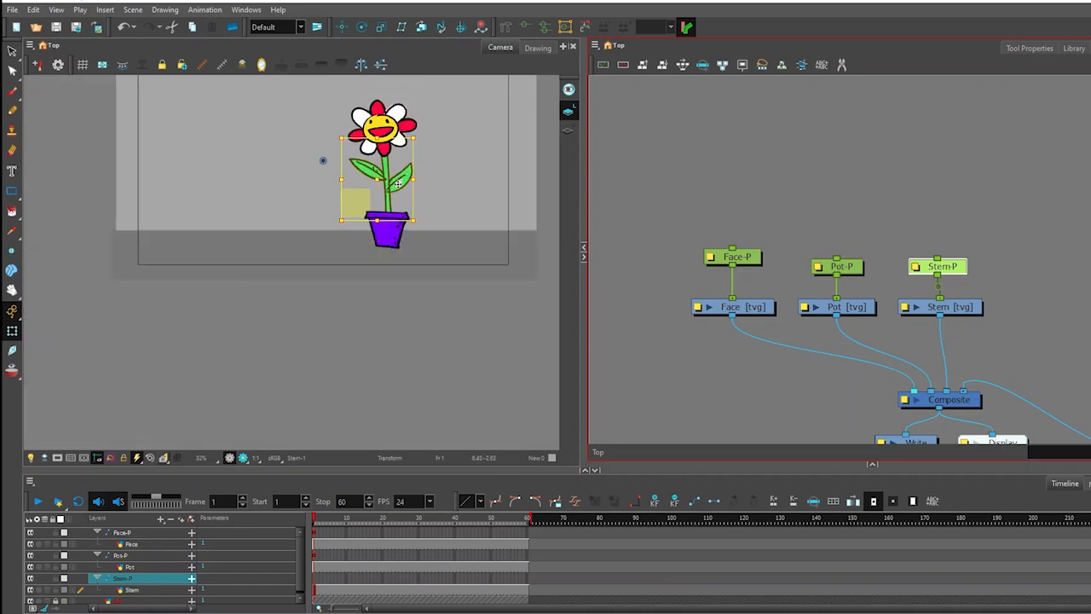
scroll(397, 184, "up", 2)
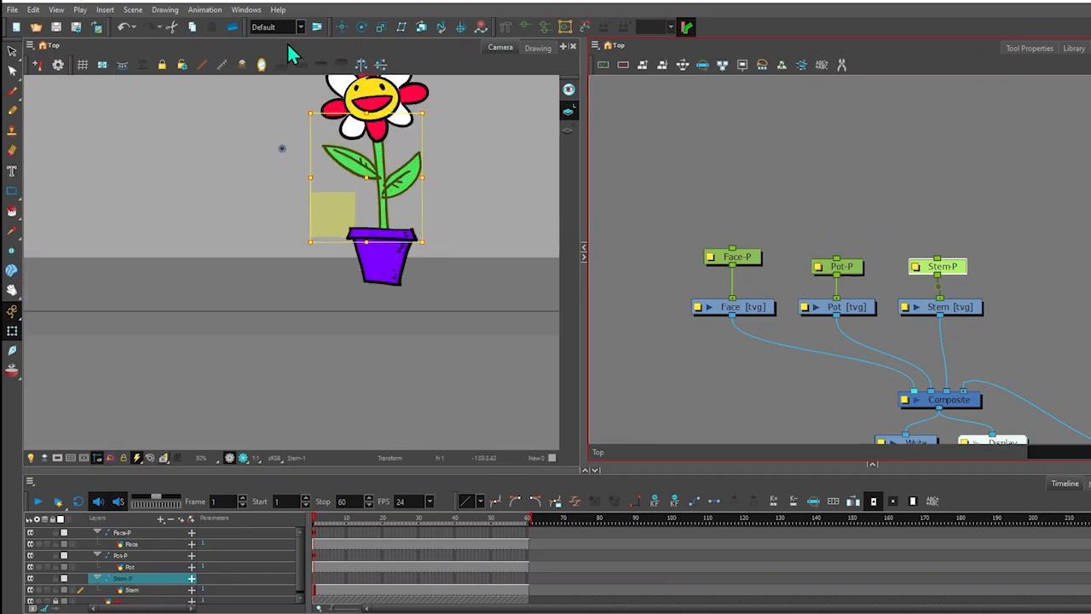
left_click(342, 27)
left_click_drag(282, 148, 385, 235)
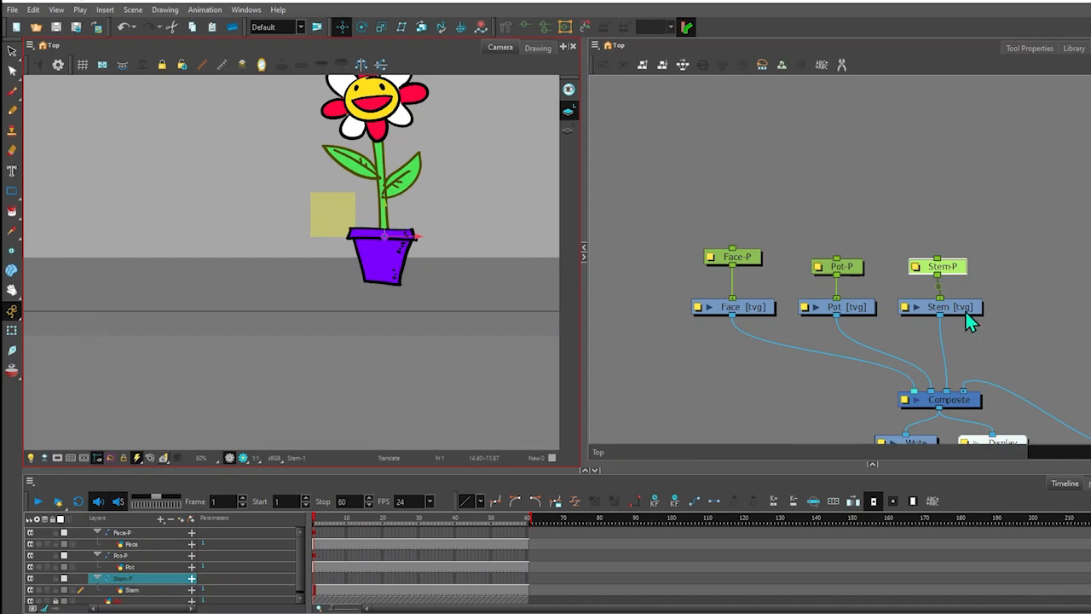
Disable the Pot drawing and examine the Stem-P pivot at the stem's base.
left_click(849, 308)
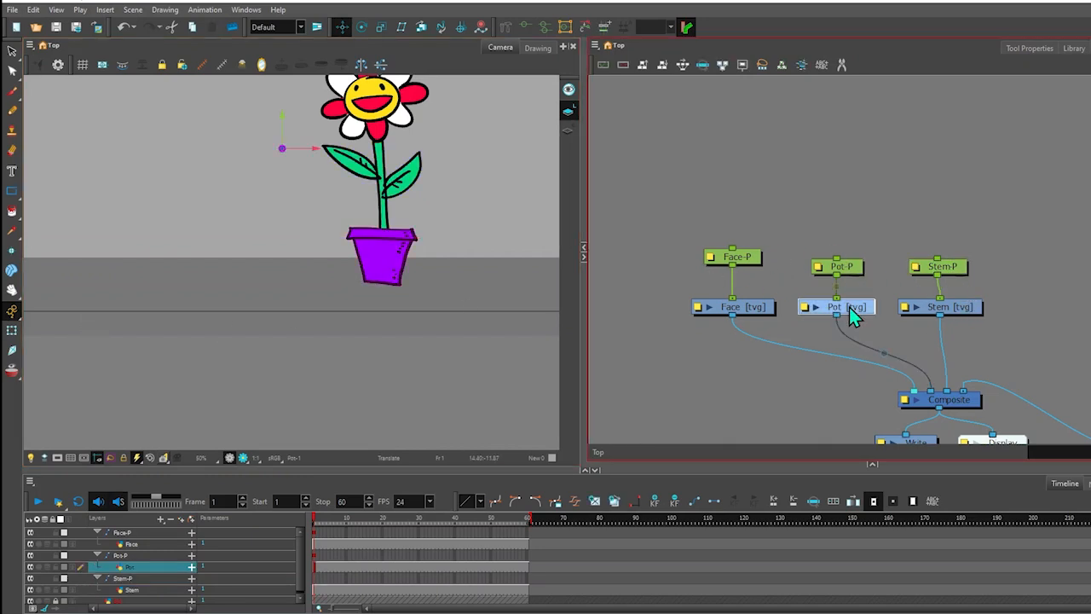
left_click(804, 306)
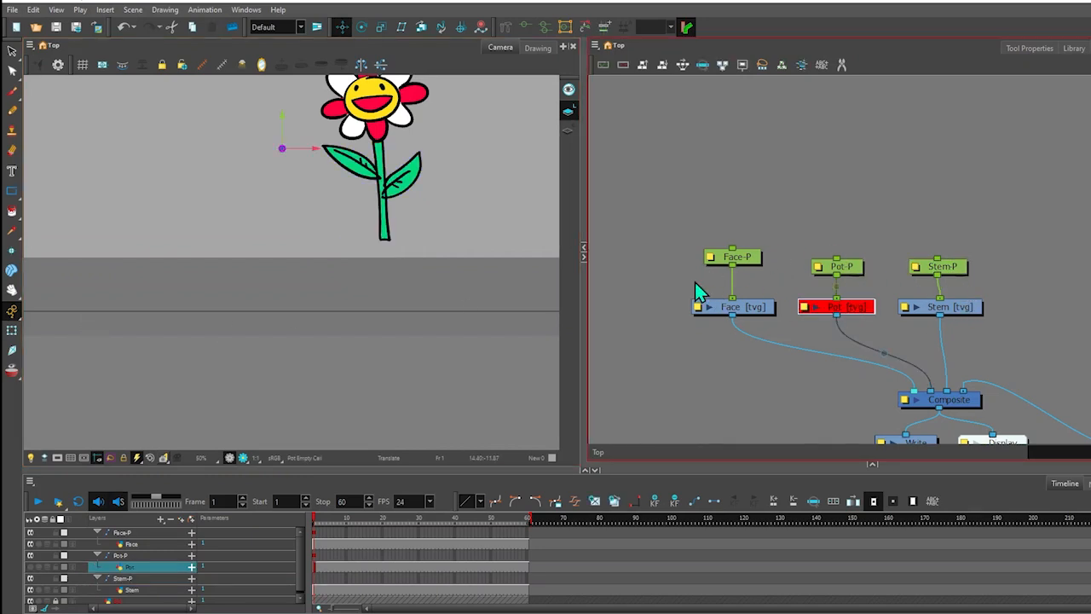
left_click(943, 268)
scroll(413, 178, "up", 3)
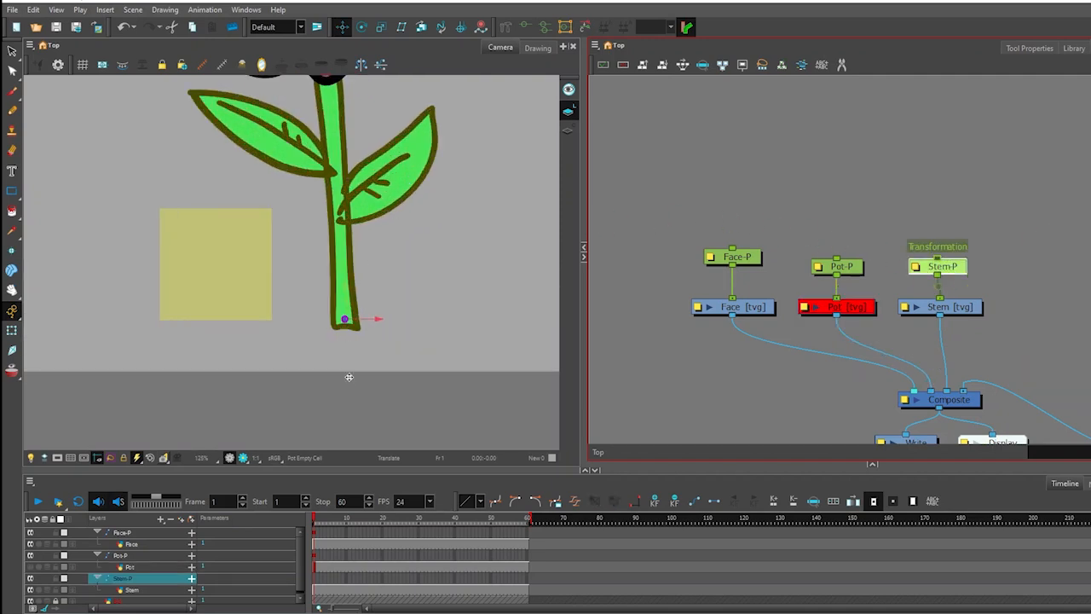
scroll(349, 377, "up", 3)
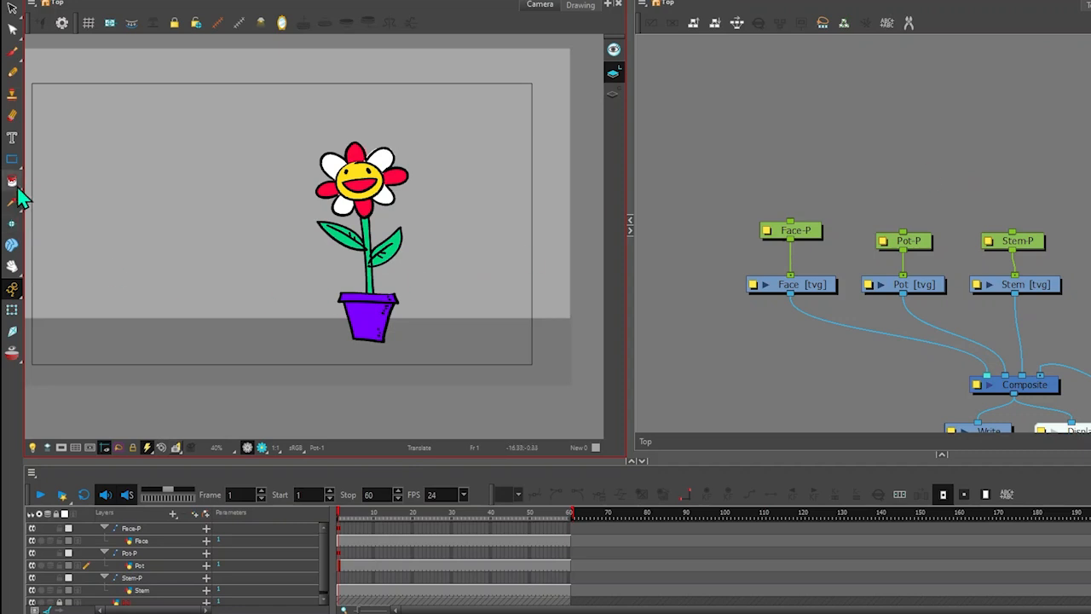
Move the pot with the Pot-P peg and the Transform tool, well to the left of the stem and face.
left_click(919, 245)
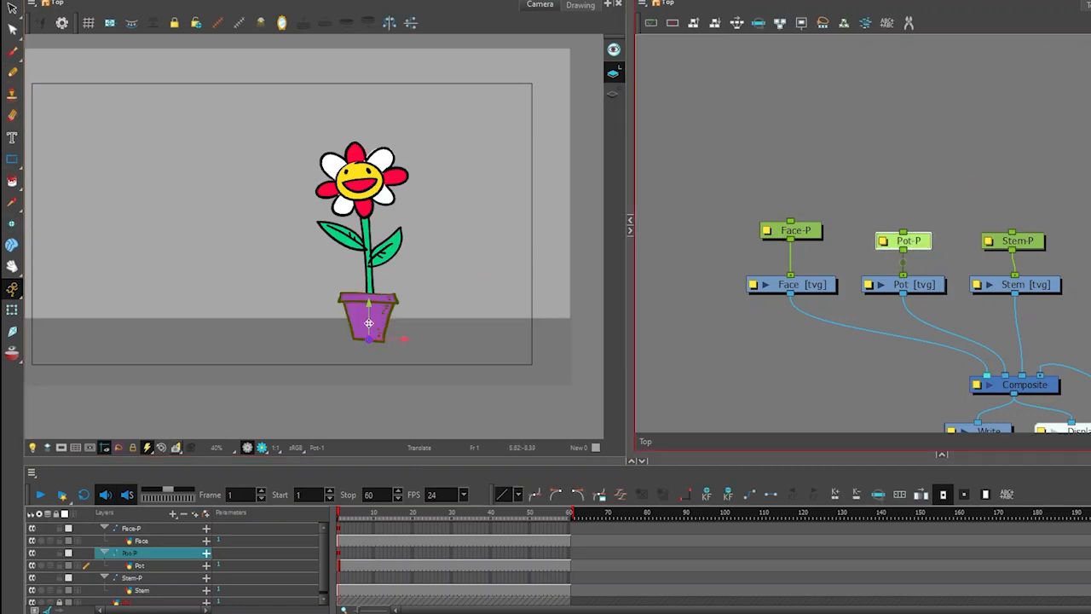
left_click(11, 309)
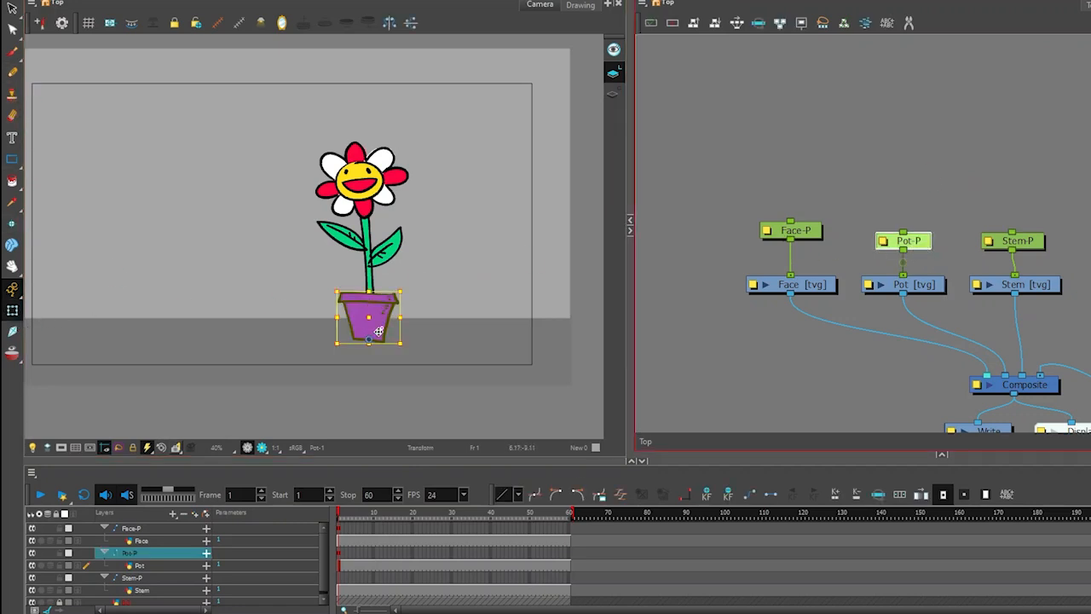
left_click_drag(378, 330, 154, 330)
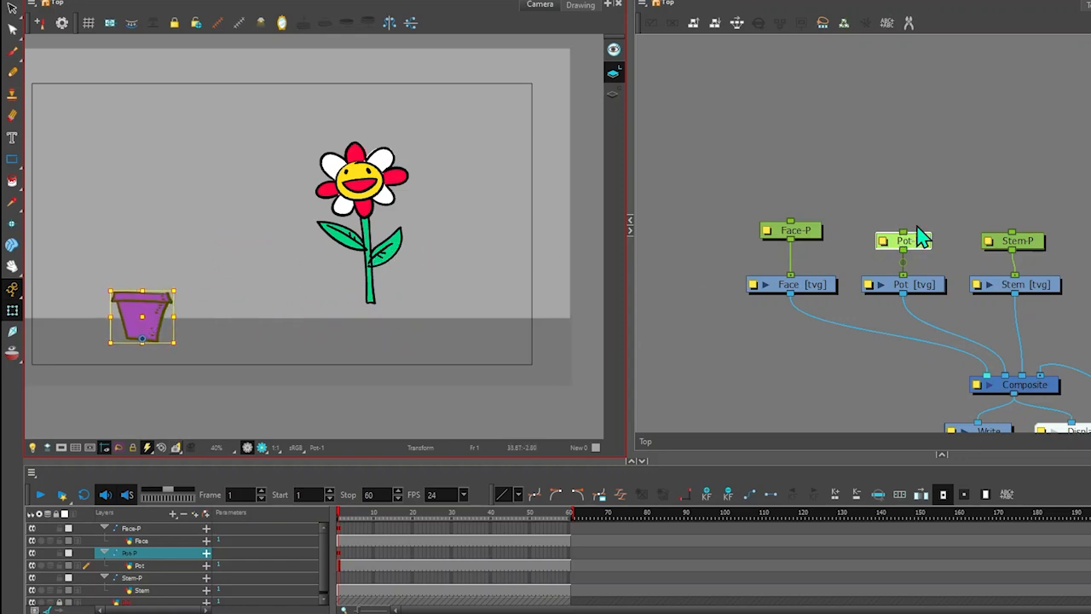
Raise the Pot-P peg above the other pegs, connect its output to Stem-P, and place Stem-P just below it.
left_click_drag(927, 242, 924, 76)
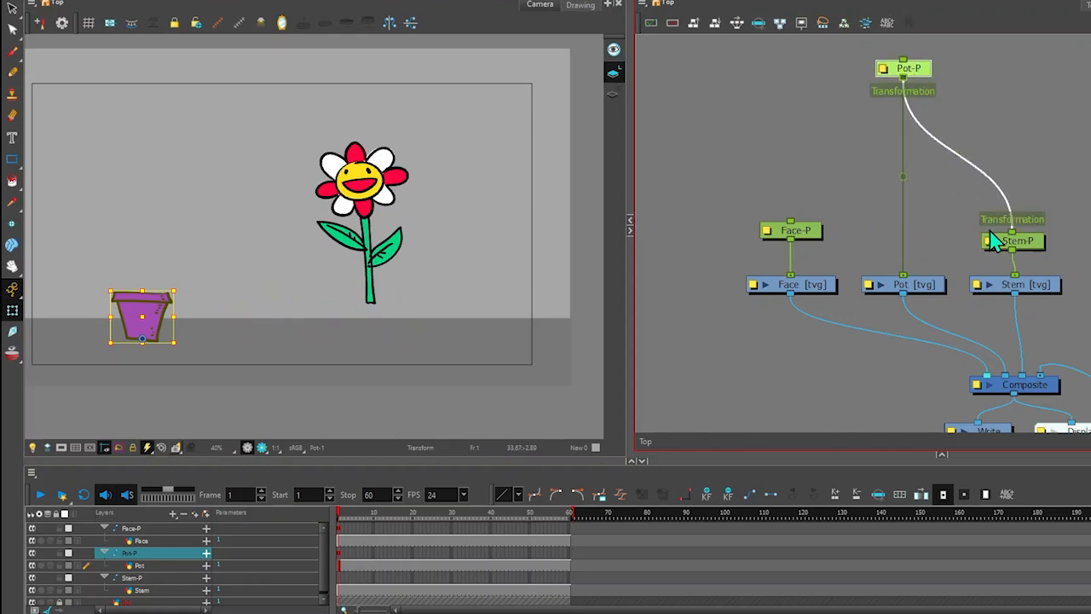
left_click_drag(992, 241, 1043, 159)
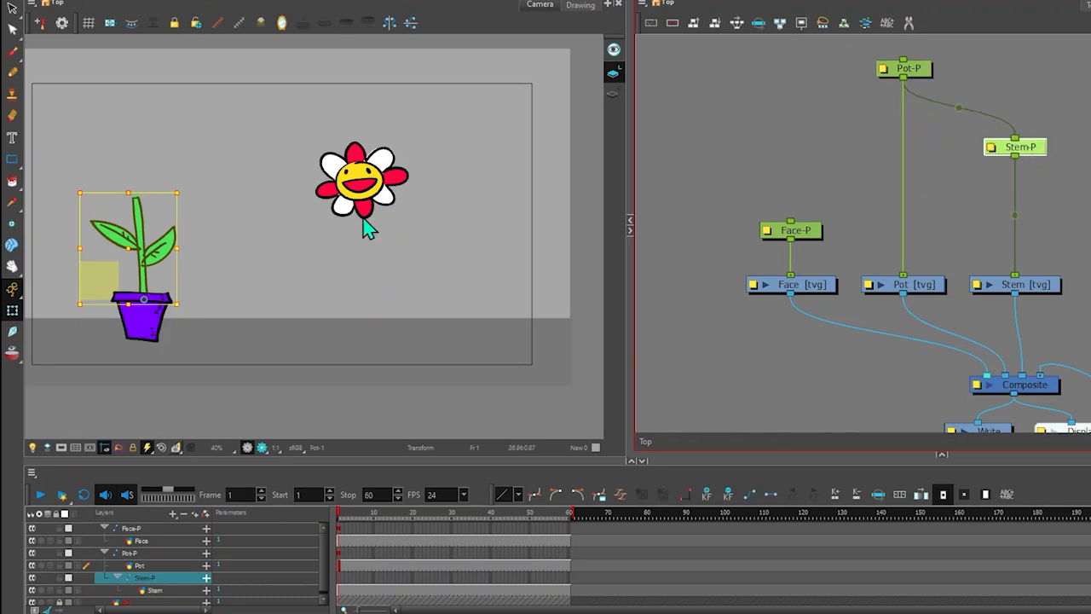
Try rotating, moving and squashing the stem with the Stem-P peg, and undo the changes.
mouse_move(184, 182)
left_mouse_down()
mouse_move(273, 182)
mouse_move(134, 191)
mouse_move(212, 199)
mouse_move(190, 198)
left_mouse_up()
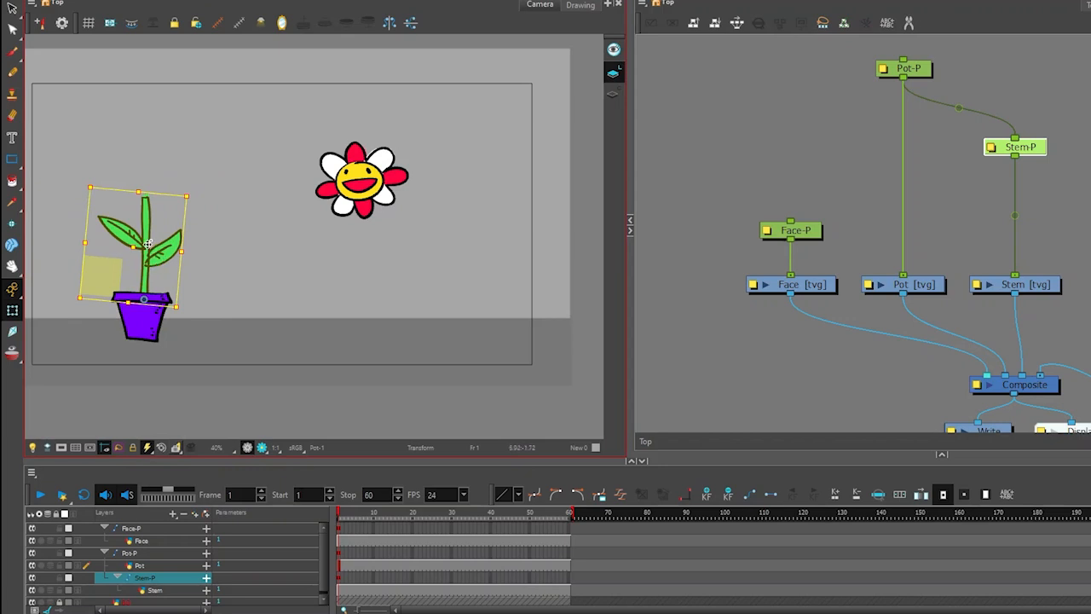
mouse_move(149, 244)
left_mouse_down()
mouse_move(131, 302)
mouse_move(163, 216)
left_mouse_up()
mouse_move(148, 169)
left_mouse_down()
mouse_move(141, 232)
mouse_move(140, 220)
left_mouse_up()
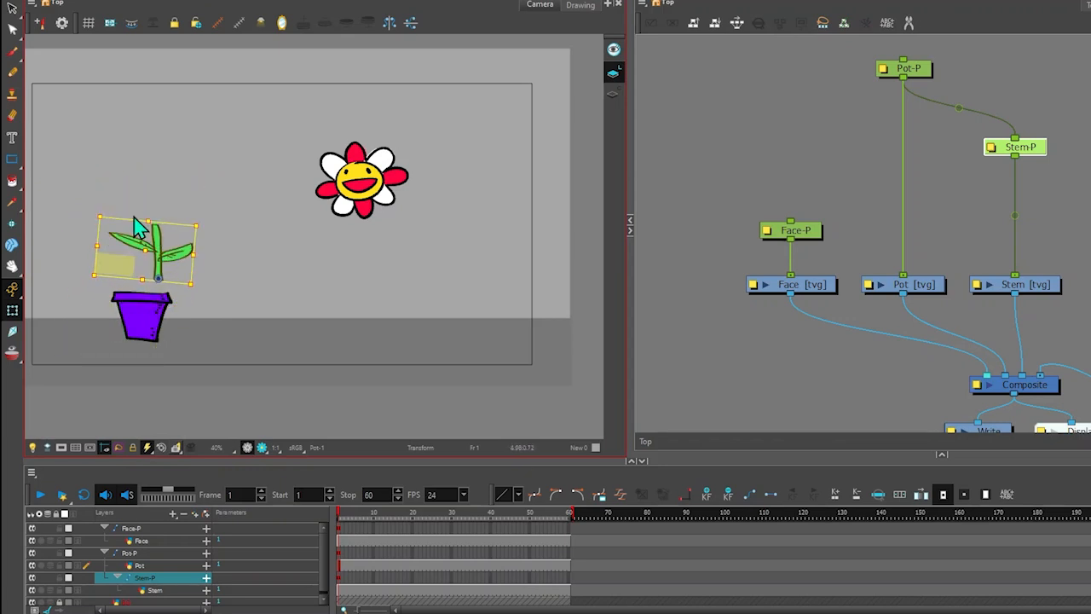
key("ctrl+z")
key("ctrl+z")
key("ctrl+z")
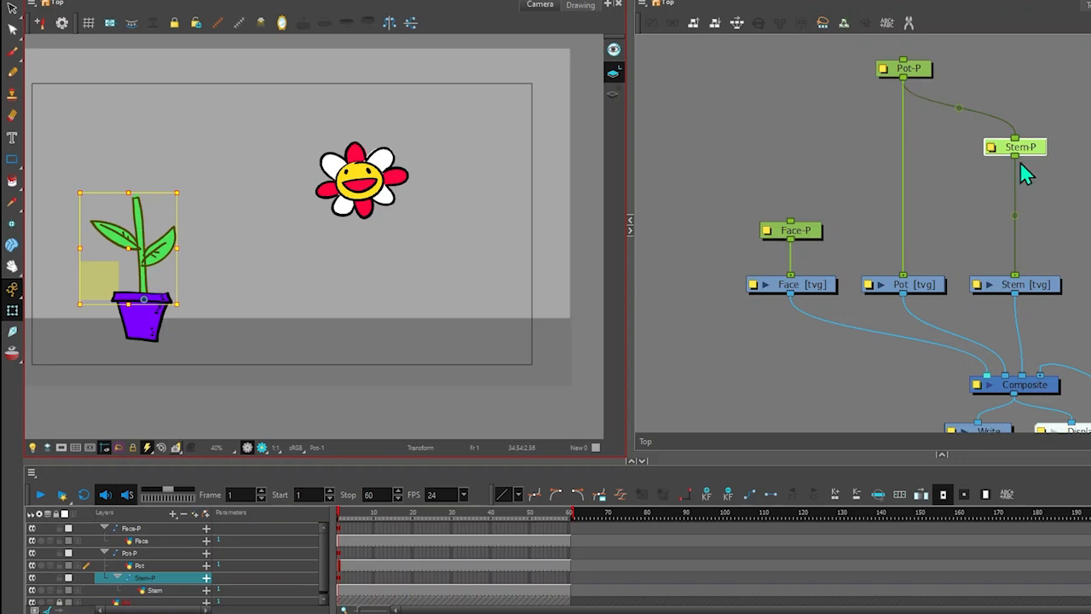
Connect the output of the Stem-P peg to the Face-P peg so the face follows the stem.
left_click_drag(1014, 154, 981, 182)
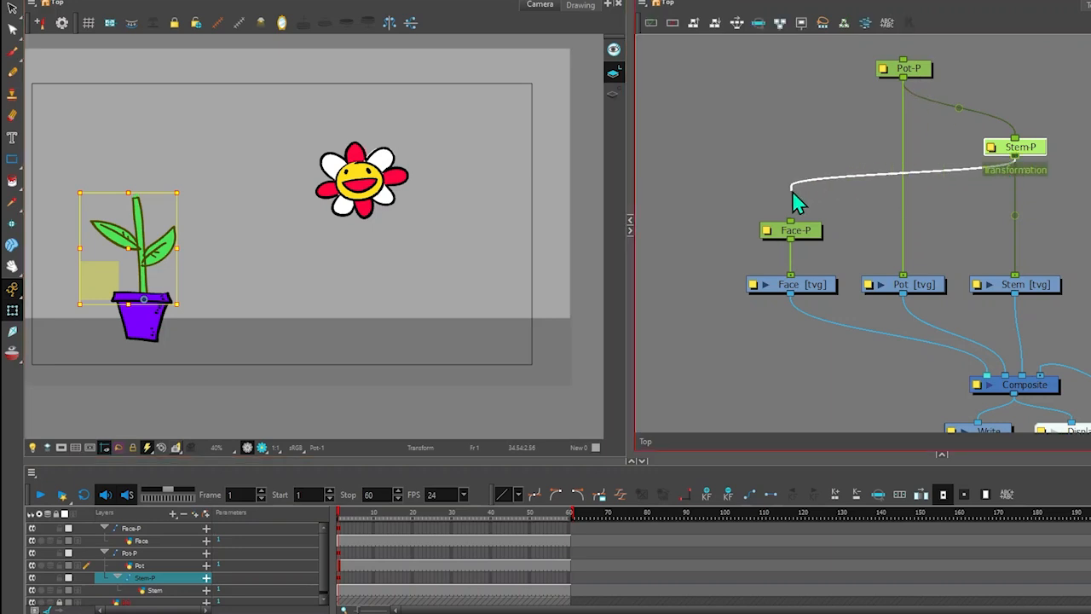
left_click_drag(792, 192, 779, 220)
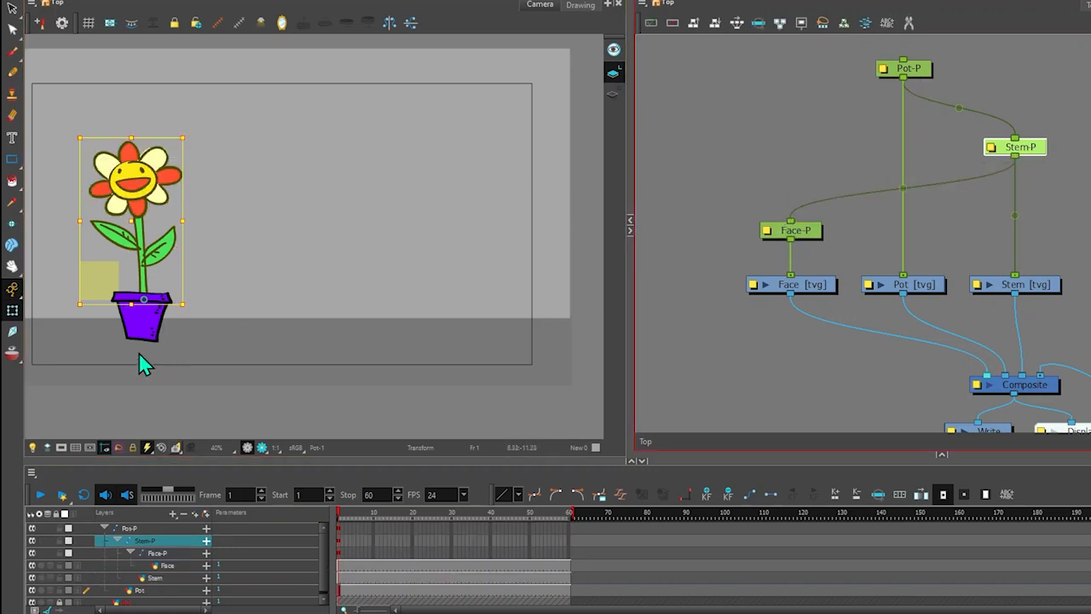
Use the Pot-P peg to move the whole flower to the right, tilt and squash it, and stretch it sideways.
left_click_drag(285, 258, 410, 279)
left_click(911, 70)
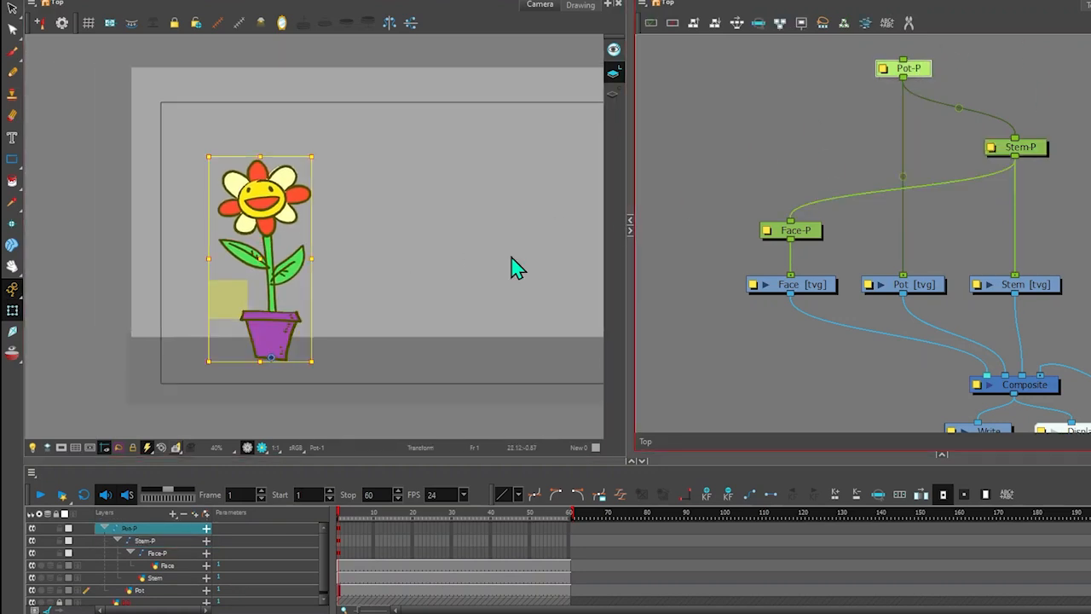
left_click_drag(284, 326, 455, 341)
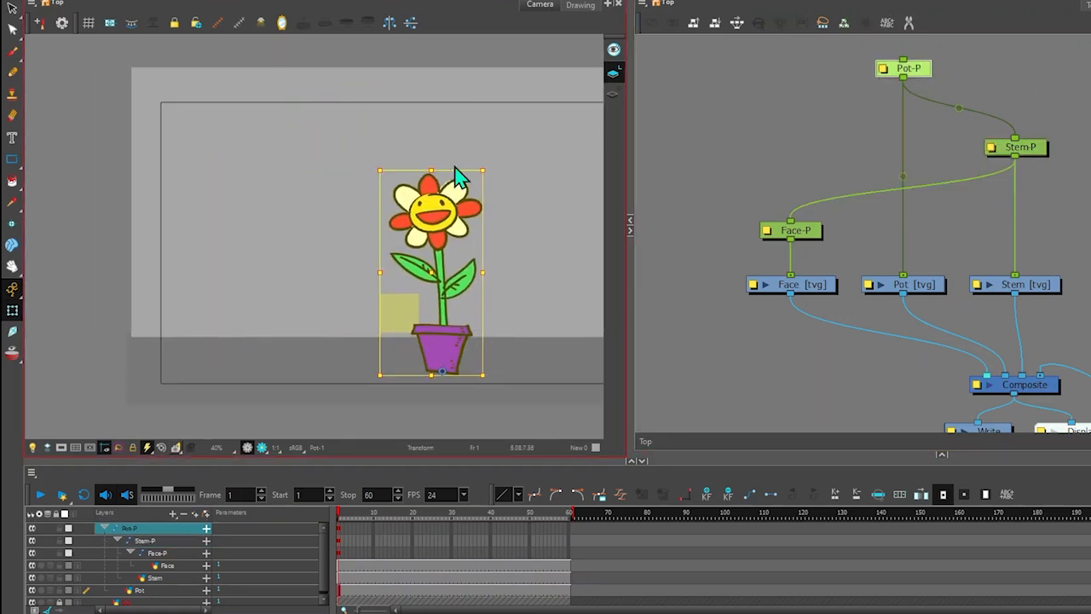
left_click_drag(494, 163, 444, 225)
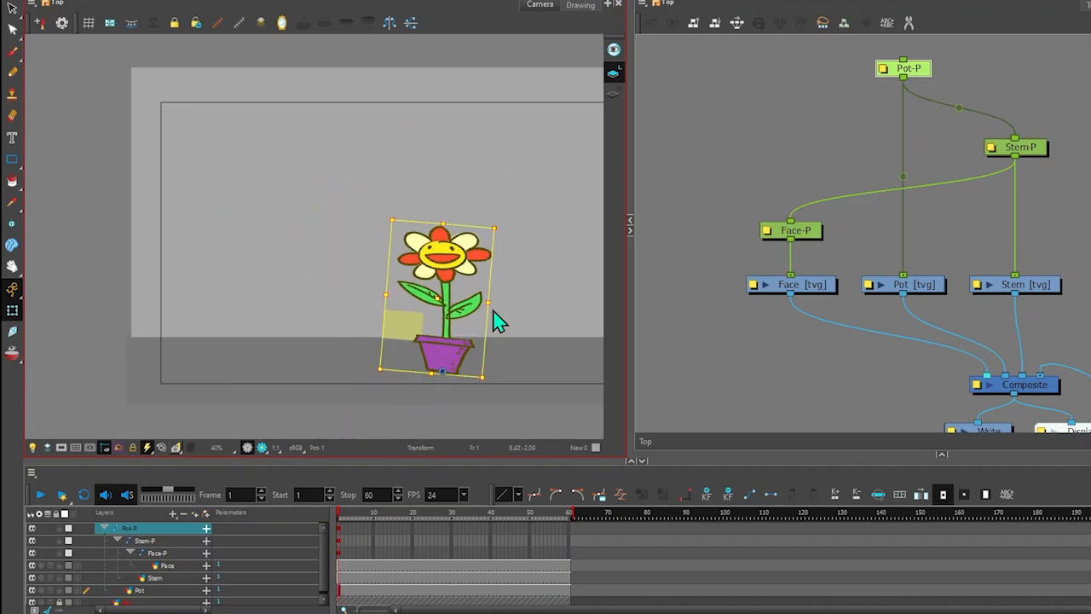
left_click_drag(489, 303, 546, 306)
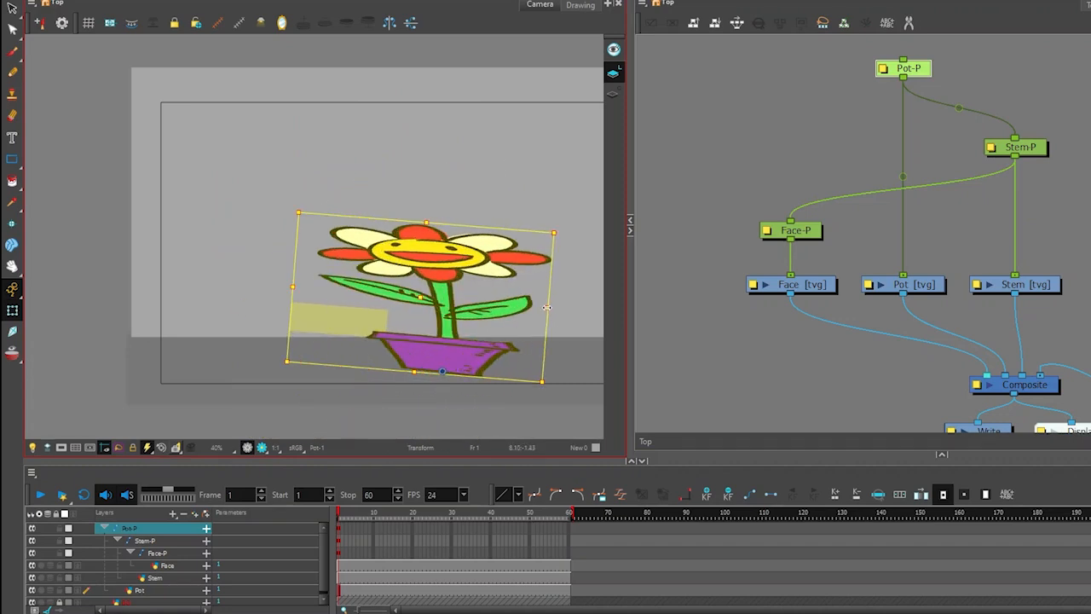
Try the Stem-P peg by tilting the stem and face to the right, stretching them taller and making them narrower.
left_click(1036, 145)
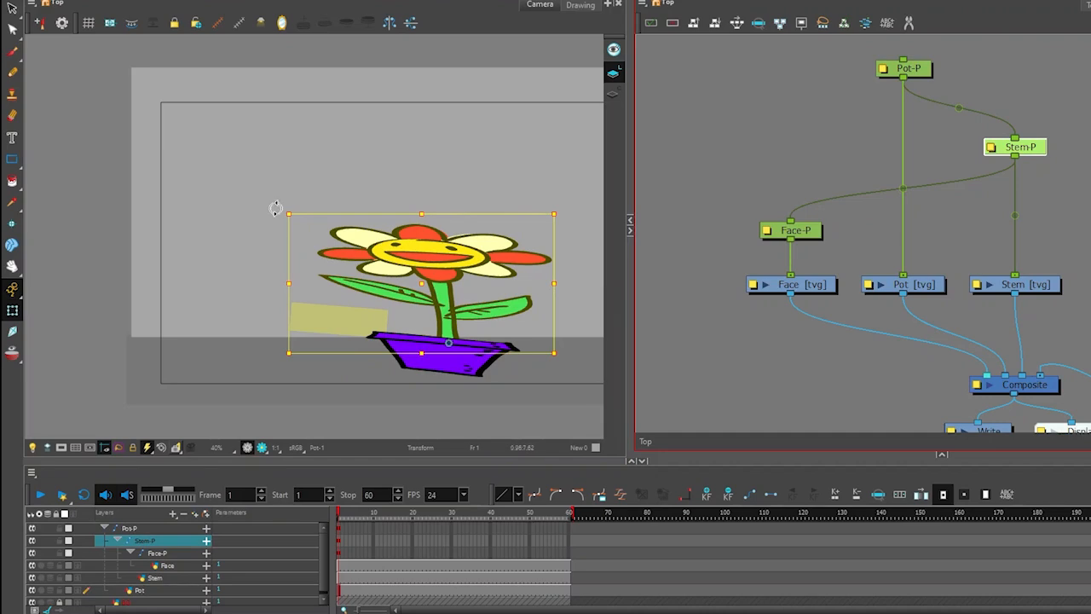
left_click_drag(275, 209, 303, 186)
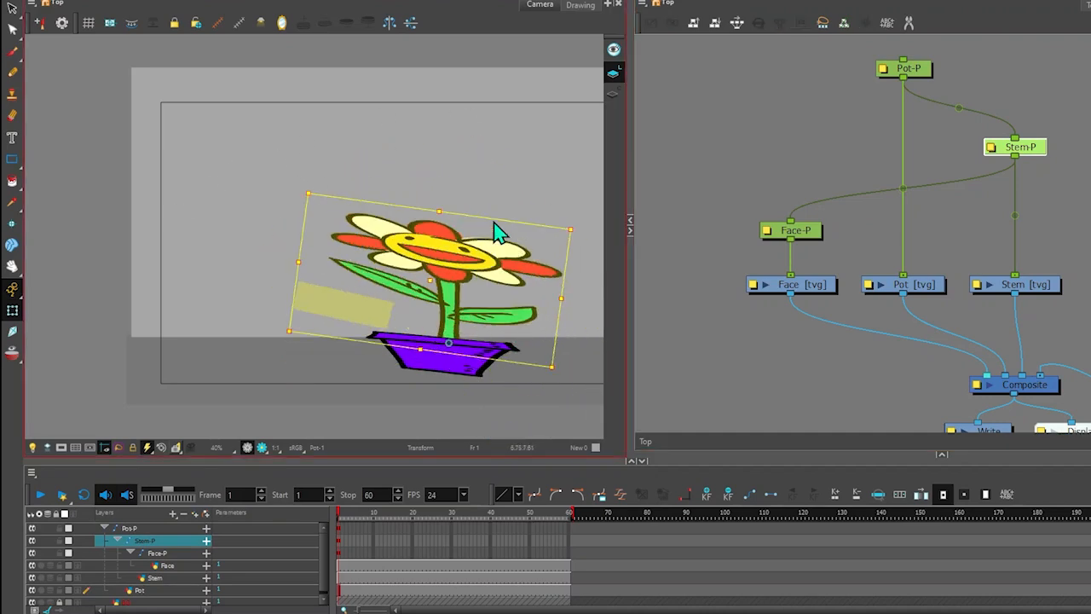
left_click_drag(440, 208, 473, 143)
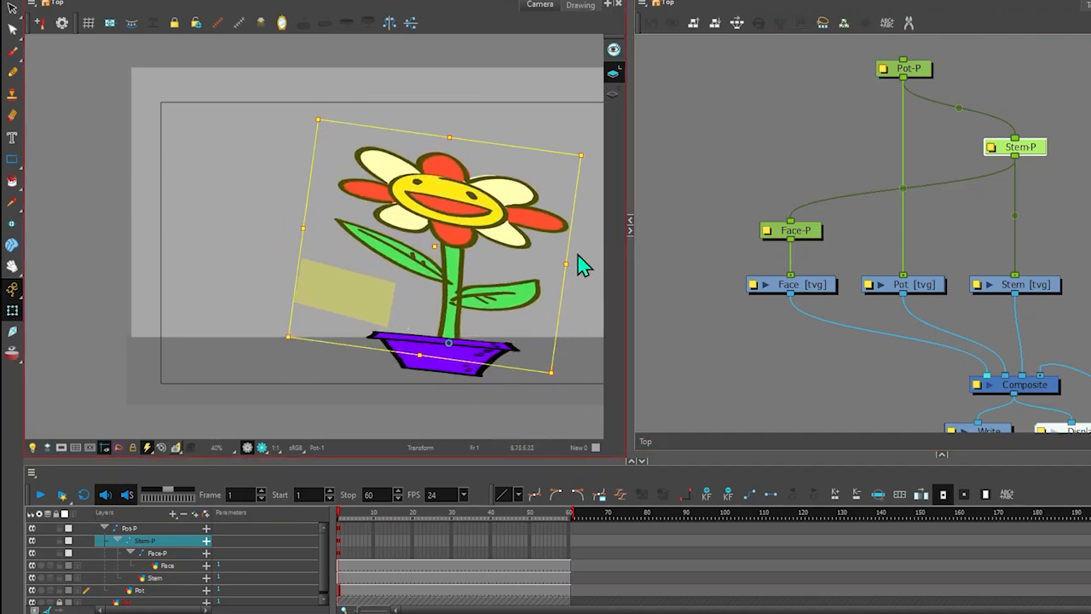
left_click_drag(563, 264, 531, 259)
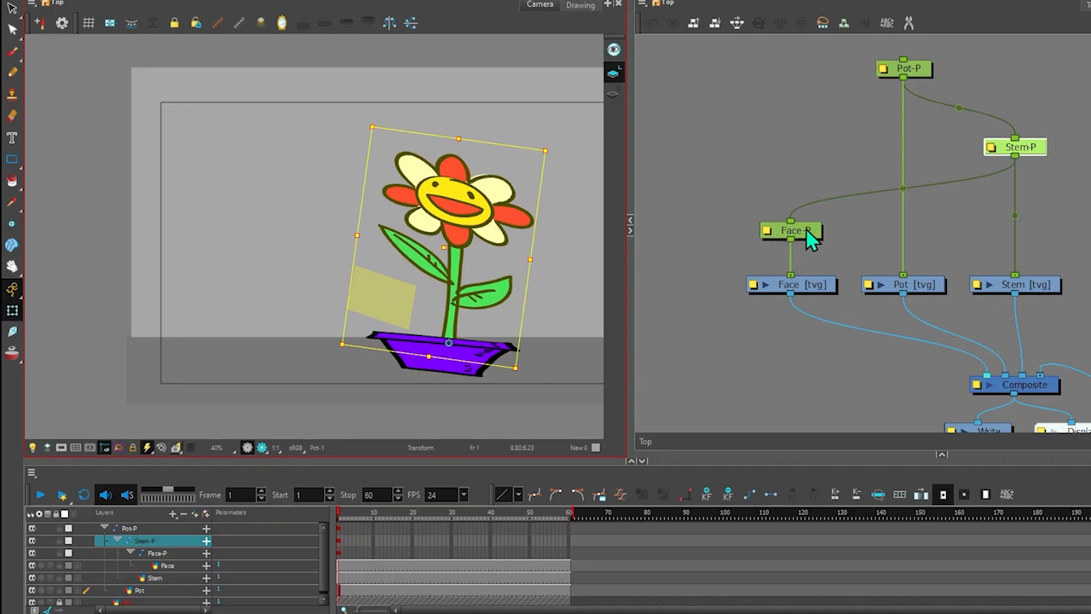
Try rotating the face clockwise on its own with the Face-P peg.
left_click(806, 234)
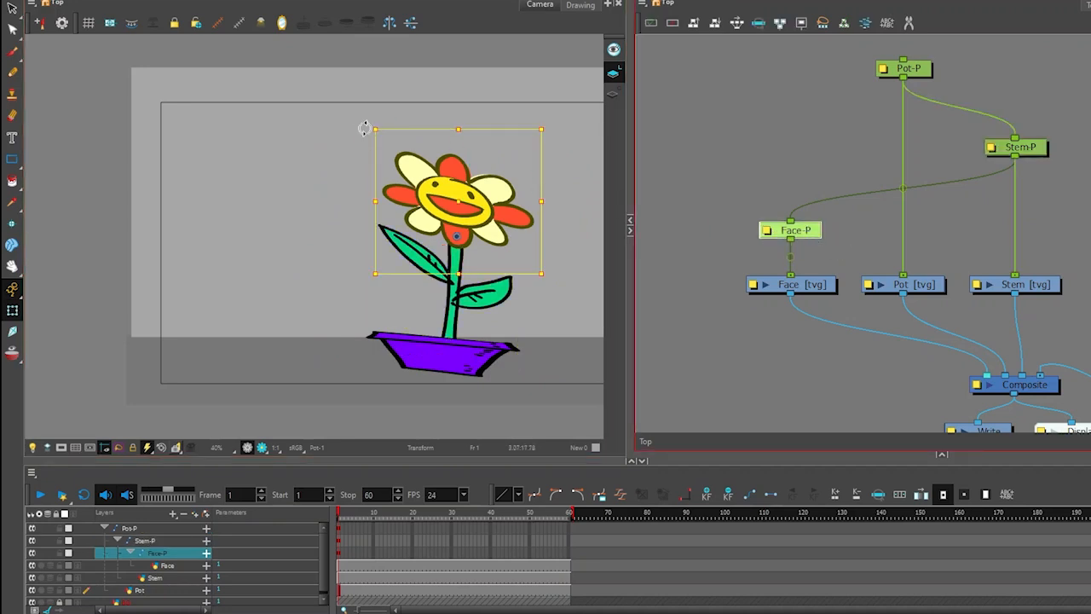
left_click_drag(364, 128, 431, 138)
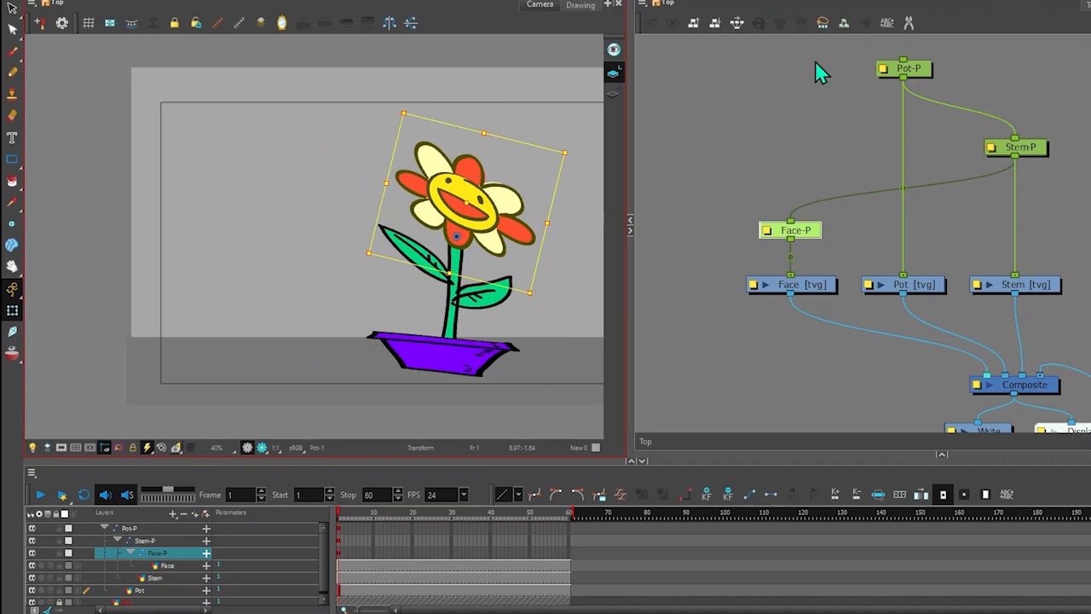
scroll(974, 144, "down", 4)
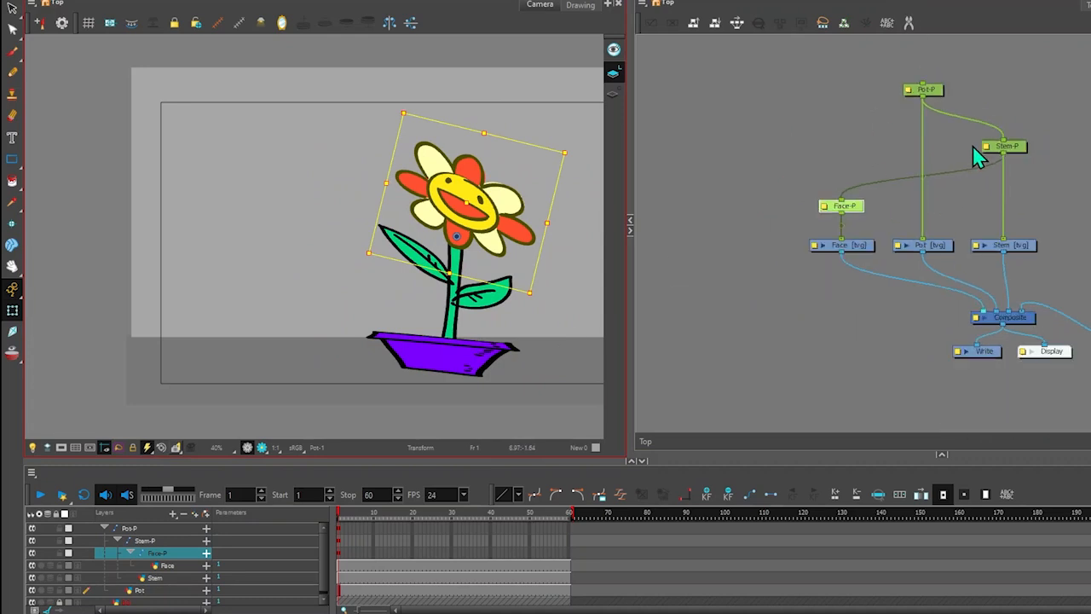
scroll(965, 149, "up", 3)
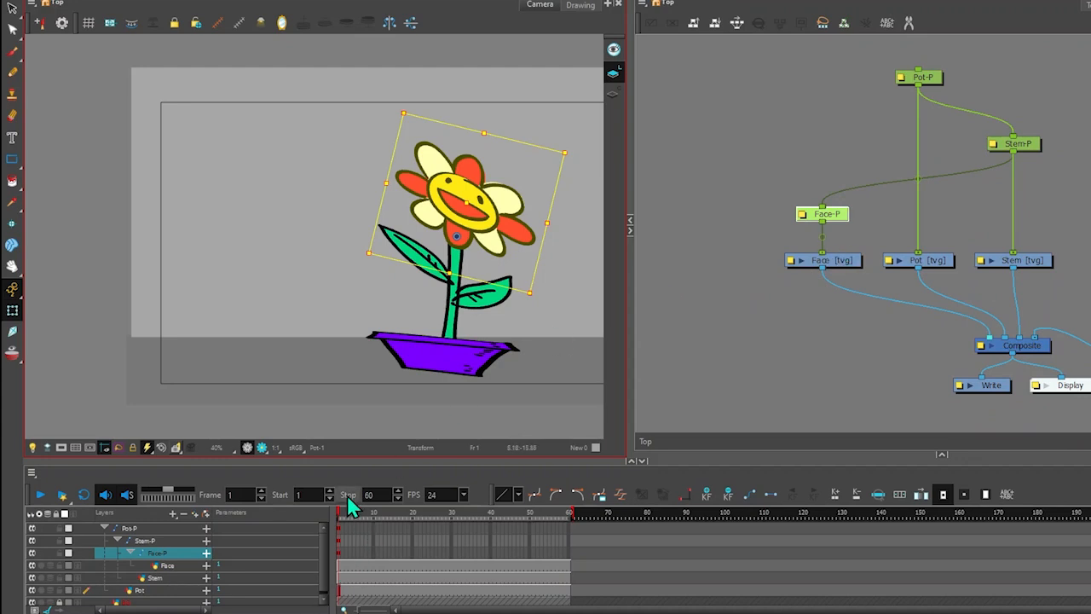
Delete the test keyframes of Pot-P, Stem-P and Face-P to reset the flower, and return to frame 1.
left_click(353, 527)
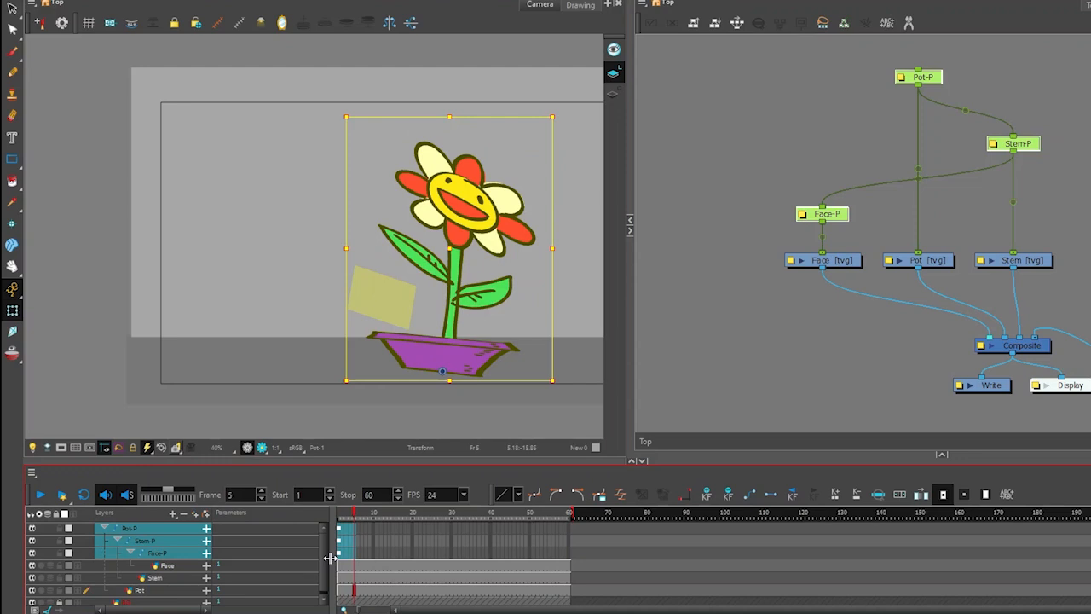
key("Delete")
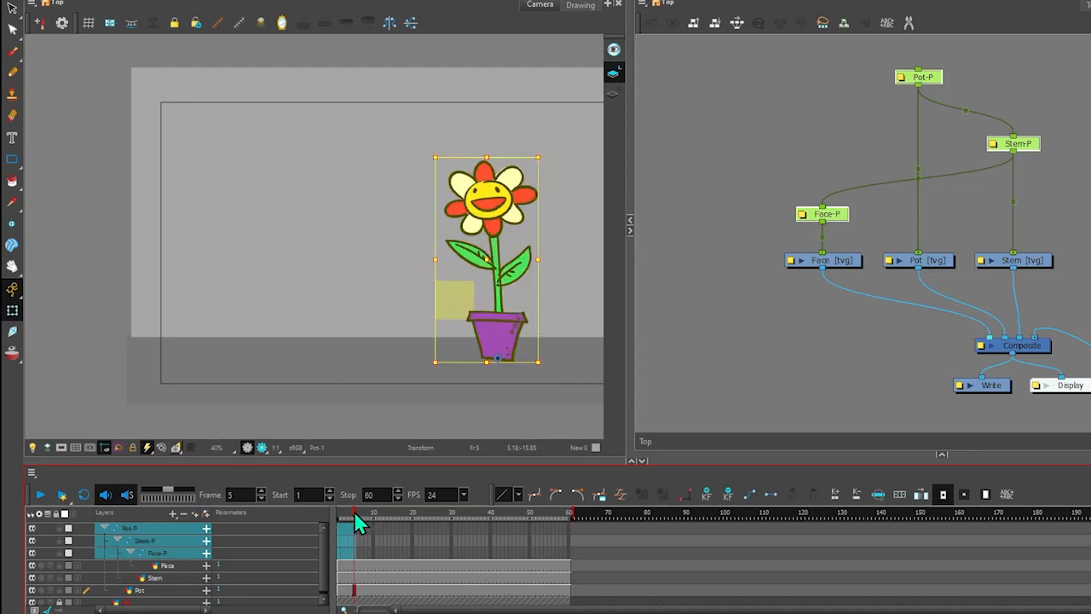
left_click_drag(354, 511, 328, 513)
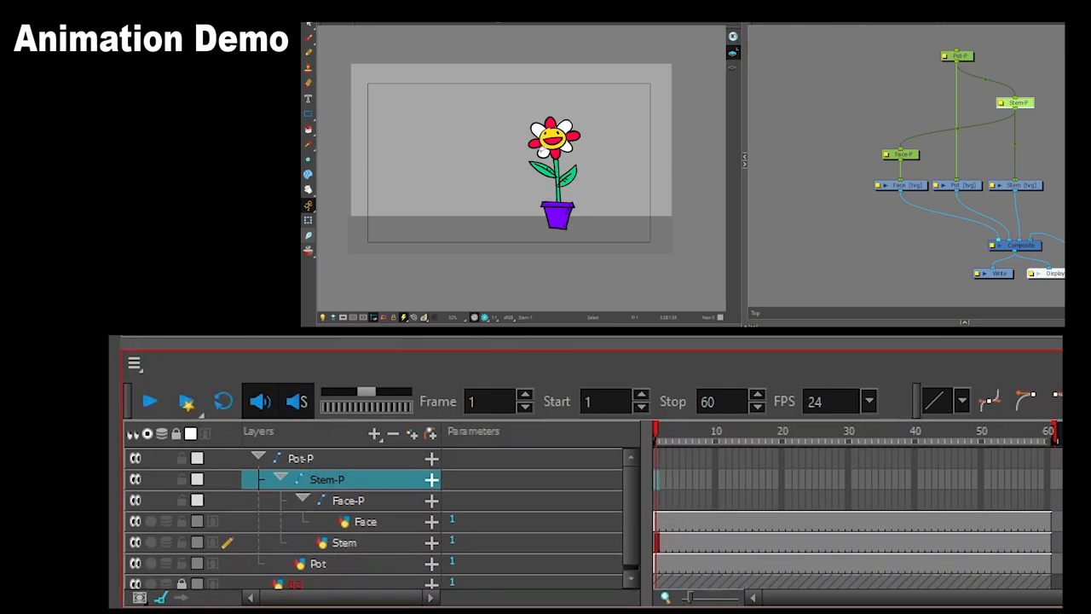
Animate the Stem-P peg by rotating the stem to the left at frame 1 and to the right at frame 12.
left_click(308, 220)
left_click_drag(585, 104, 538, 103)
left_click_drag(657, 432, 729, 430)
left_click_drag(485, 109, 614, 100)
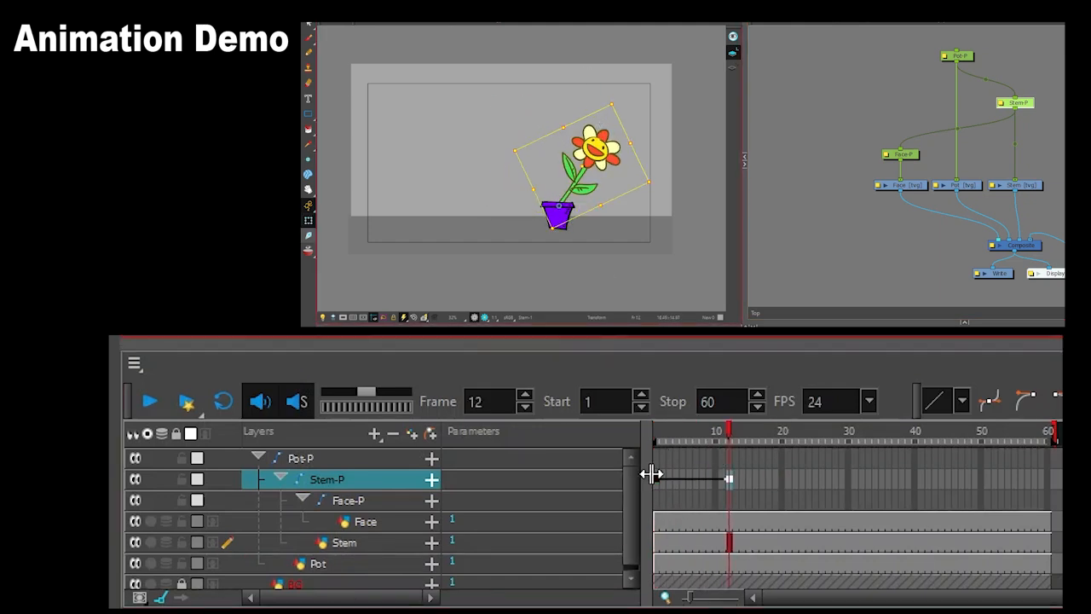
Copy the Stem-P keyframe from frame 1 to frame 24 so the swing returns to its starting pose.
left_click(657, 479)
left_click(808, 479)
key("ctrl+v")
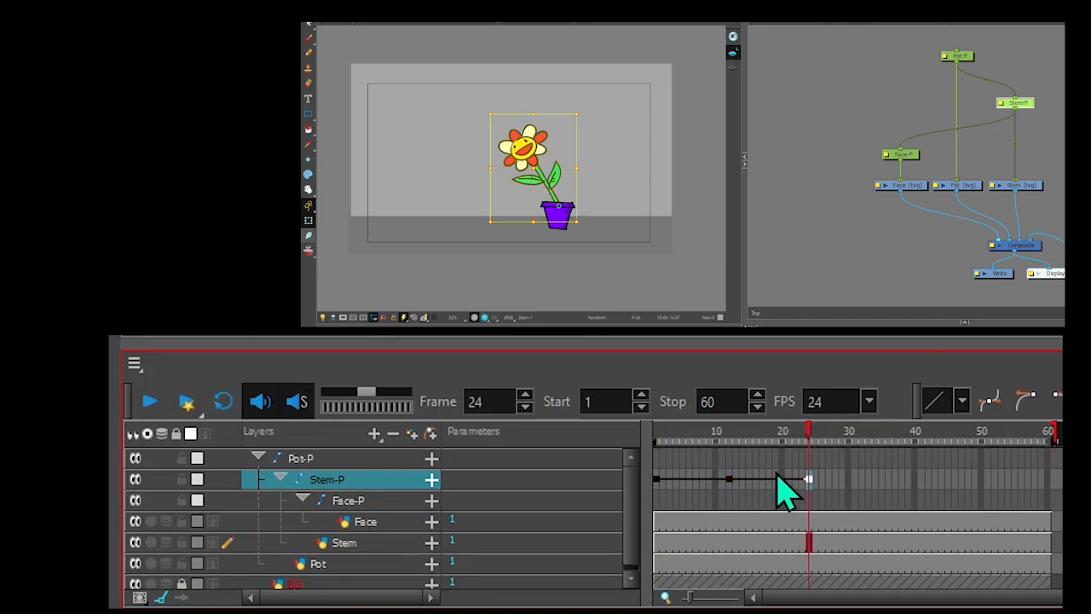
Turn on onion skinning for the Face and Stem layers and scrub through the swing.
left_click(309, 252)
left_click(512, 26)
left_click(557, 24)
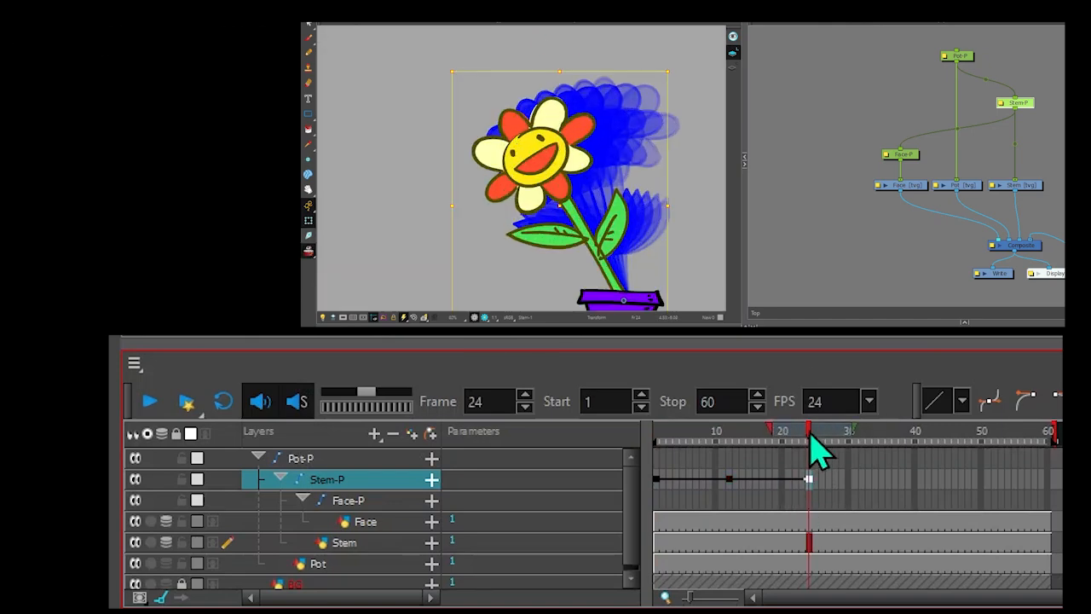
left_click_drag(809, 430, 823, 396)
Try a faster swing by shortening the exposure between the Stem-P keyframes until they fall on frames 1, 5 and 9.
left_click(684, 479)
key("minus")
key("minus")
key("minus")
key("minus")
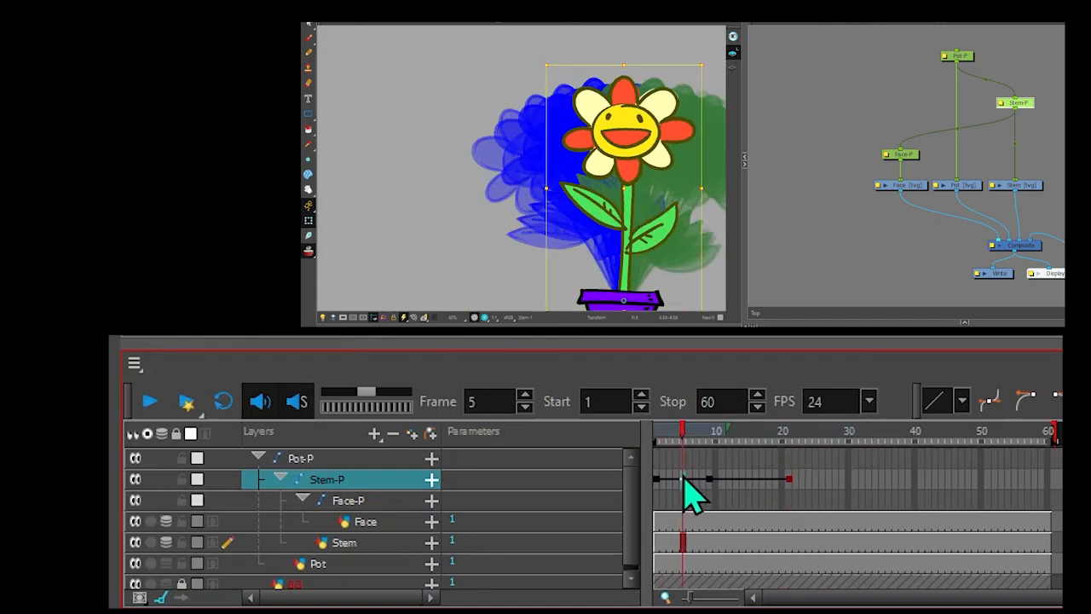
left_click(736, 476)
key("minus")
key("minus")
key("minus")
key("minus")
key("minus")
key("minus")
left_click(718, 479)
key("minus")
key("minus")
left_click(677, 479)
key("minus")
key("minus")
key("minus")
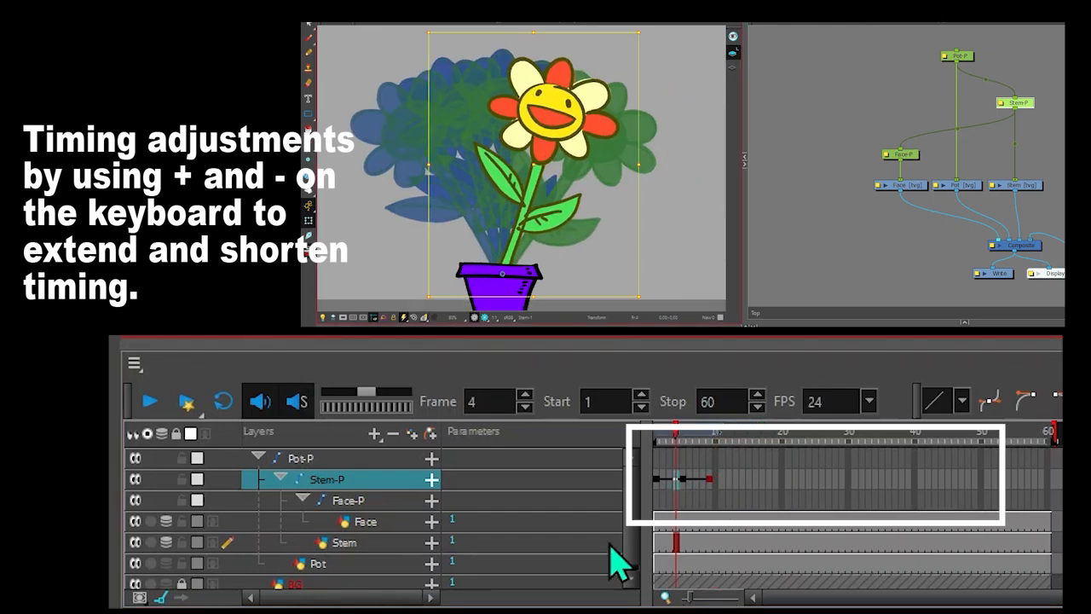
Slow the swing by extending the exposure between the Stem-P keyframes until they fall on frames 1, 13 and 25.
mouse_move(677, 433)
left_mouse_down()
mouse_move(696, 436)
mouse_move(657, 438)
left_mouse_up()
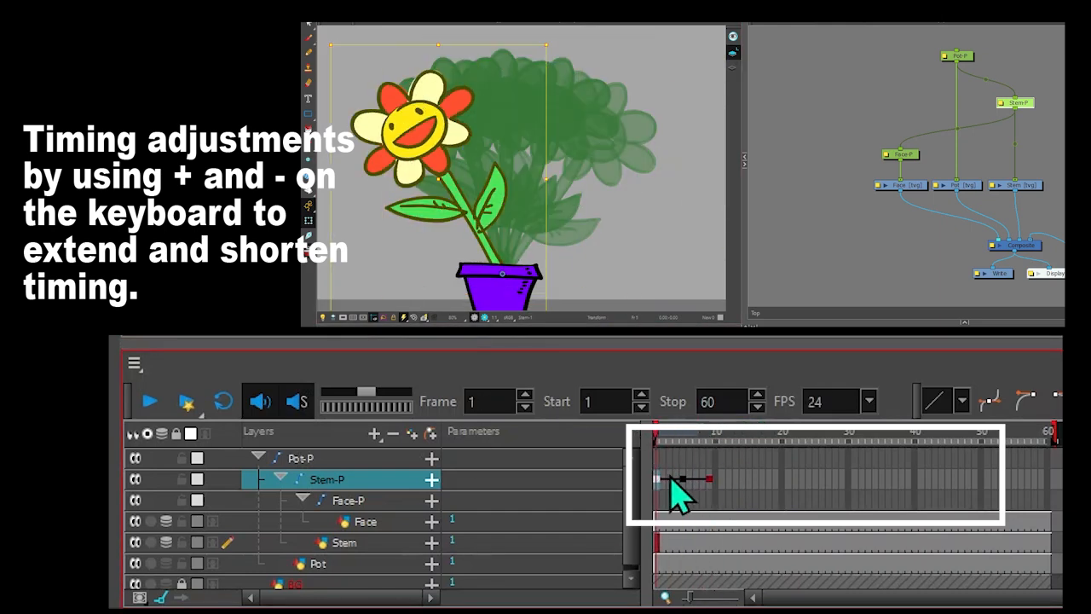
left_click(669, 479)
key("plus")
key("plus")
key("plus")
key("plus")
key("plus")
key("plus")
key("plus")
key("plus")
left_click(749, 479)
key("plus")
key("plus")
key("plus")
key("plus")
key("plus")
key("plus")
key("plus")
key("plus")
Set the playback stop frame to 24 and play the stem animation on loop to check its timing.
left_click(614, 400)
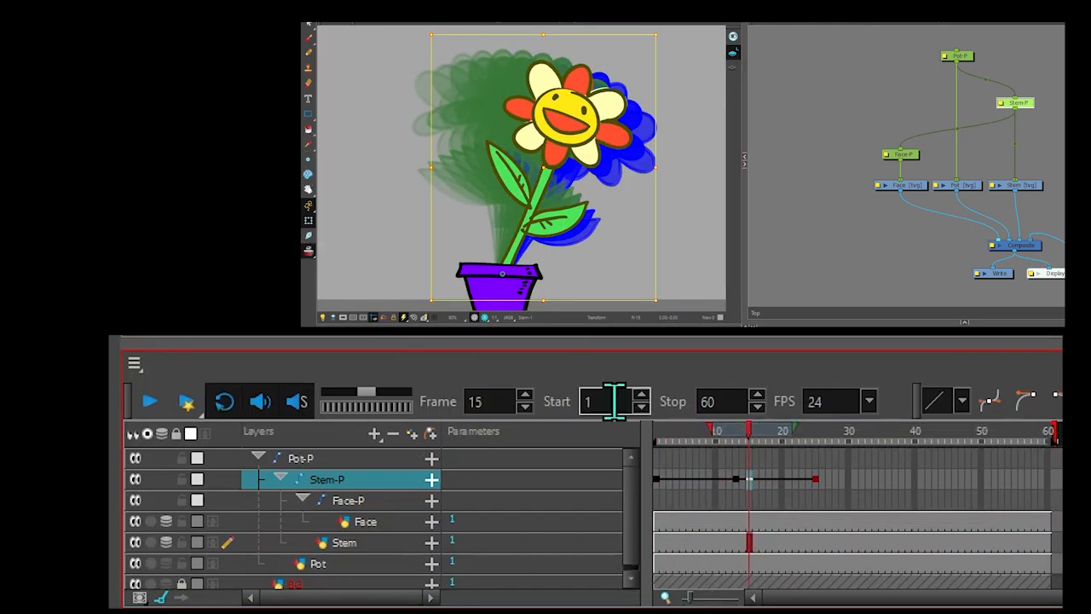
key("Tab")
type("24")
left_click(149, 399)
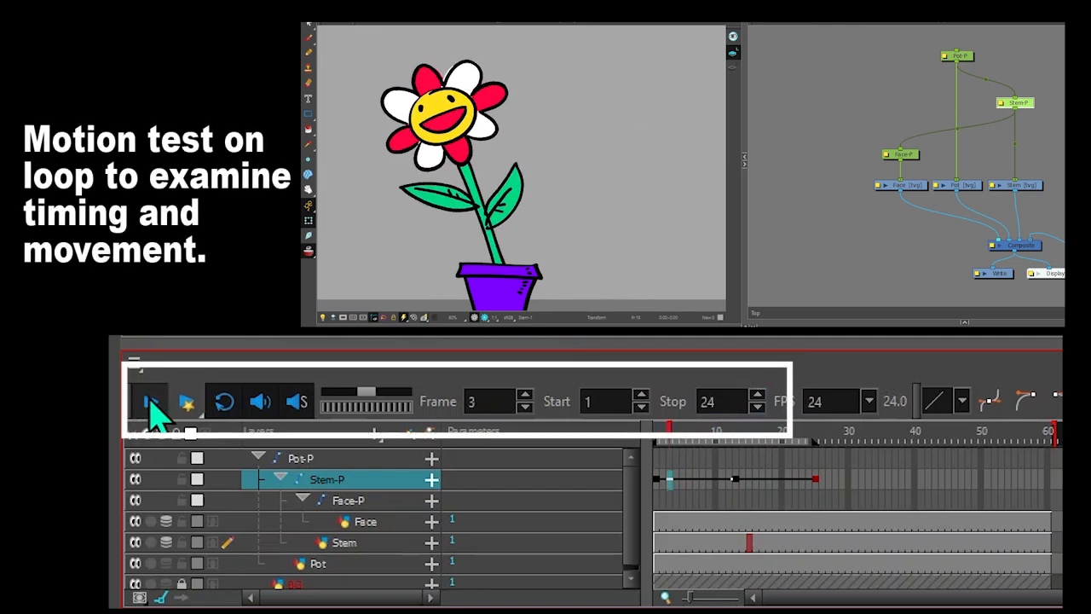
Extend the timing further so the second and third Stem-P keyframes fall on frames 19 and 37.
left_click(696, 482)
key("plus")
key("plus")
key("plus")
key("plus")
key("plus")
left_click(803, 478)
key("plus")
key("plus")
key("plus")
key("plus")
key("plus")
key("plus")
key("plus")
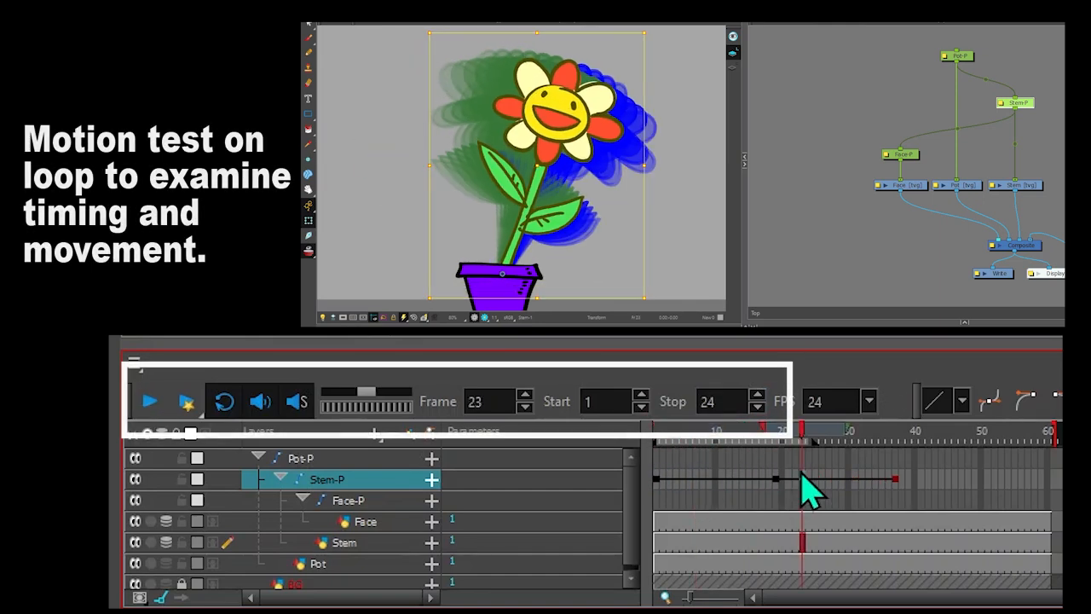
Extend the playback range to stop at frame 38 and play the slower stem swing on loop.
left_click_drag(816, 440, 900, 441)
left_click(150, 401)
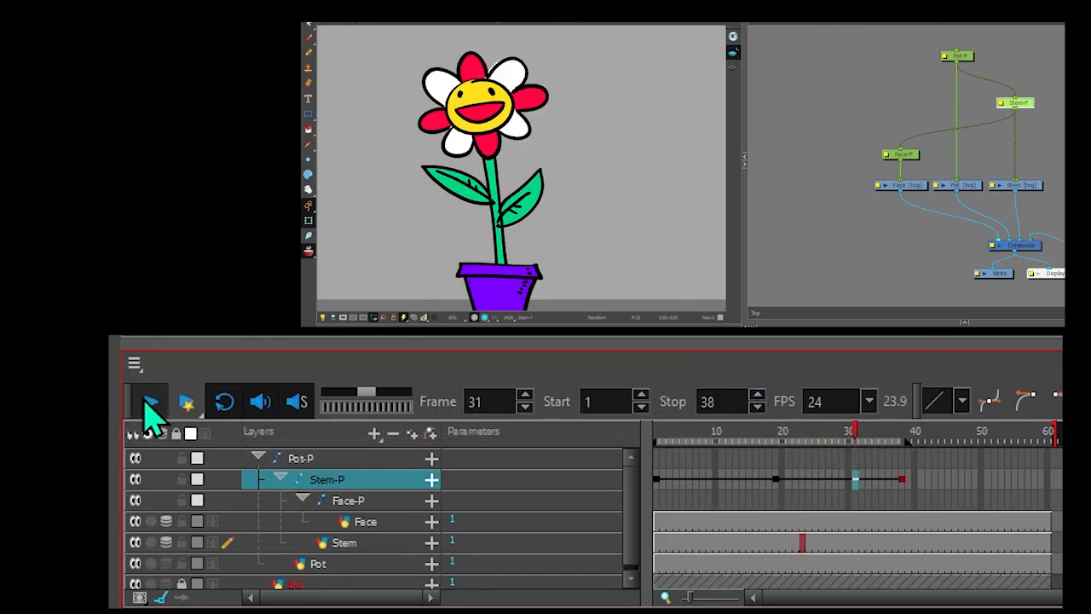
left_click(750, 478)
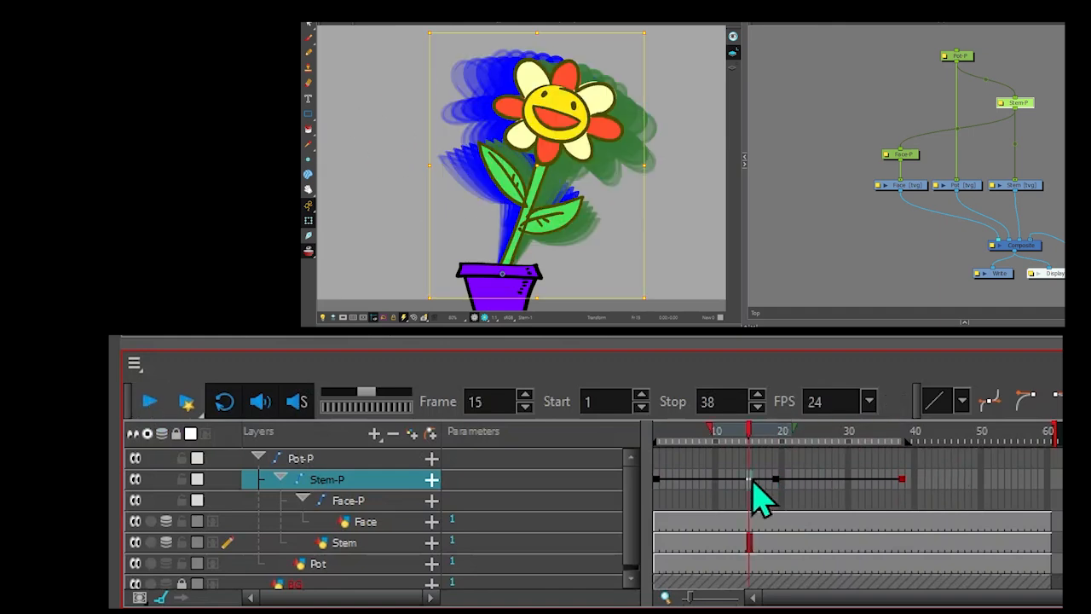
Animate the Face-P peg by rotating the face counterclockwise at frame 1 and tilting it to the left again at frame 3.
left_click_drag(749, 430, 645, 451)
left_click(902, 154)
left_click_drag(508, 41, 493, 27)
mouse_move(658, 433)
left_mouse_down()
mouse_move(668, 430)
mouse_move(641, 405)
mouse_move(669, 431)
left_mouse_up()
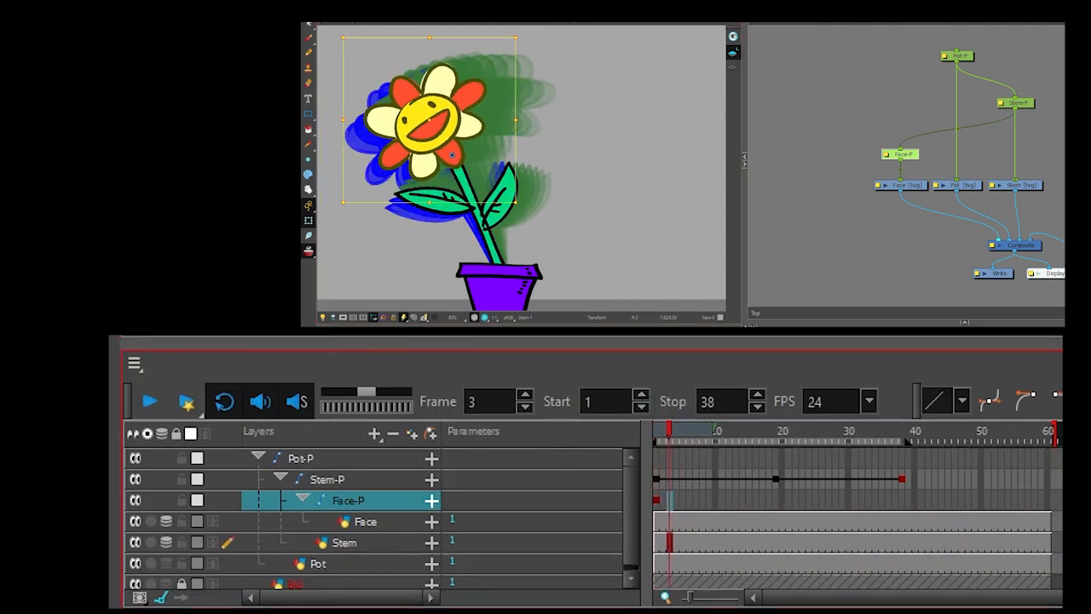
left_click_drag(335, 33, 330, 51)
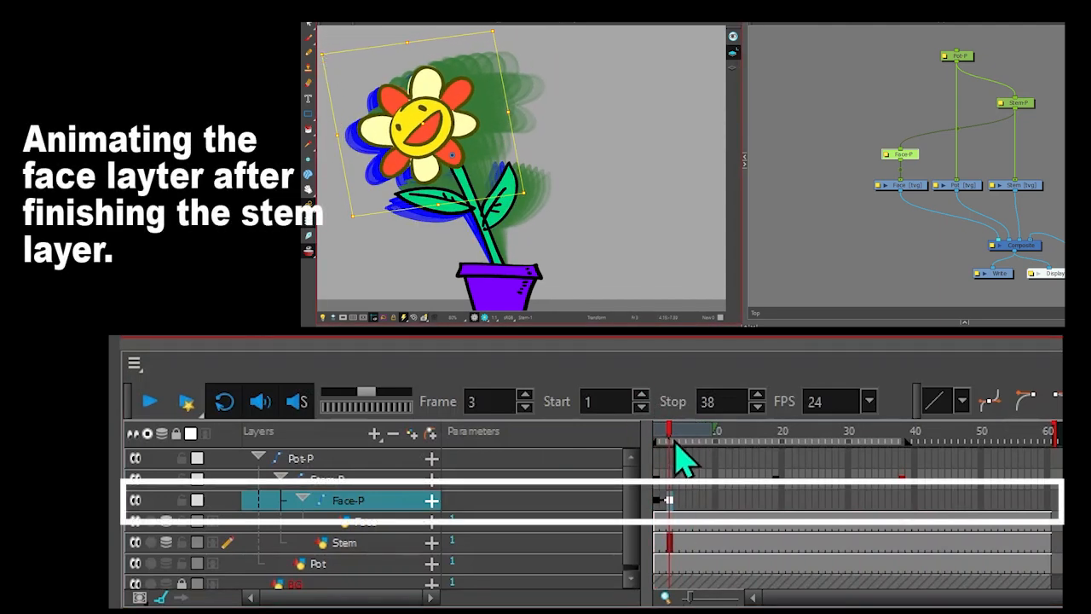
Add a Face-P keyframe at frame 17 with the face tilted to the right, and compare it with frame 3.
left_click_drag(671, 437, 764, 394)
scroll(419, 152, "up", 4)
scroll(571, 223, "down", 5)
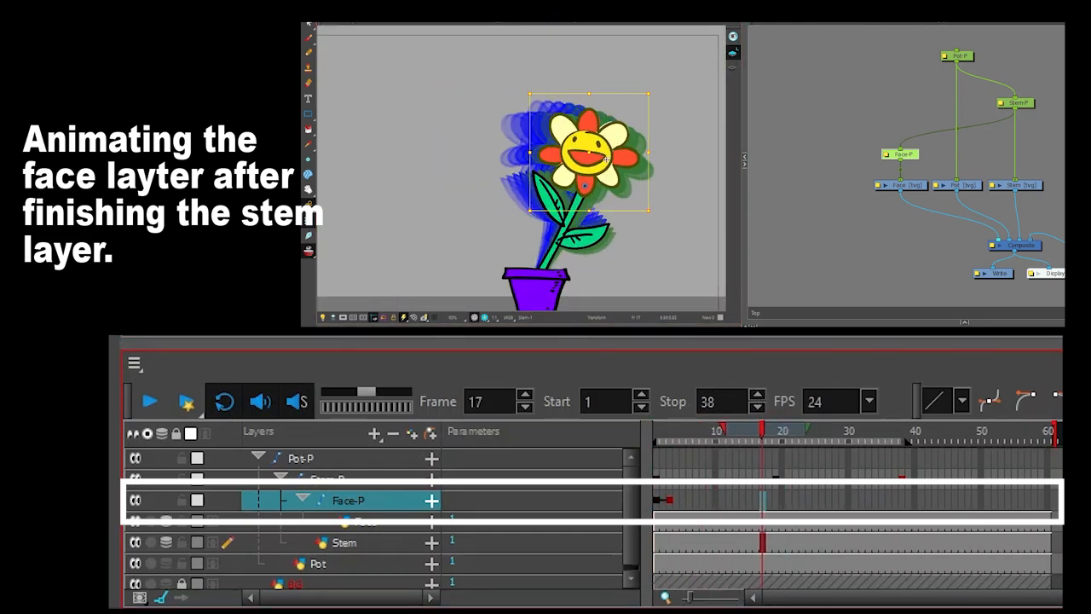
key("ctrl+v")
left_click_drag(672, 89, 666, 82)
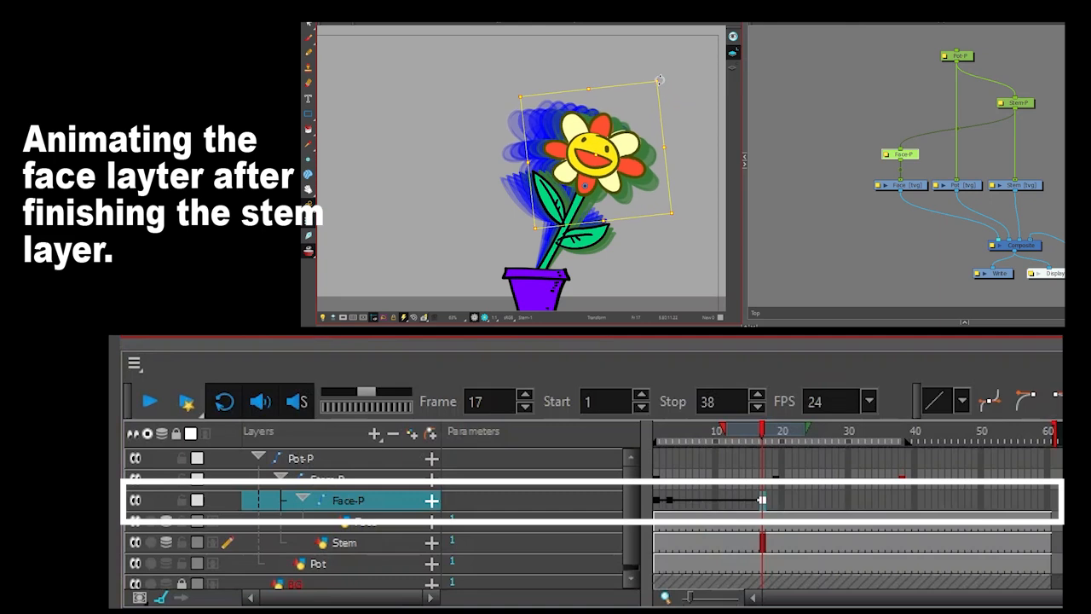
left_click_drag(758, 431, 761, 394)
left_click(670, 501)
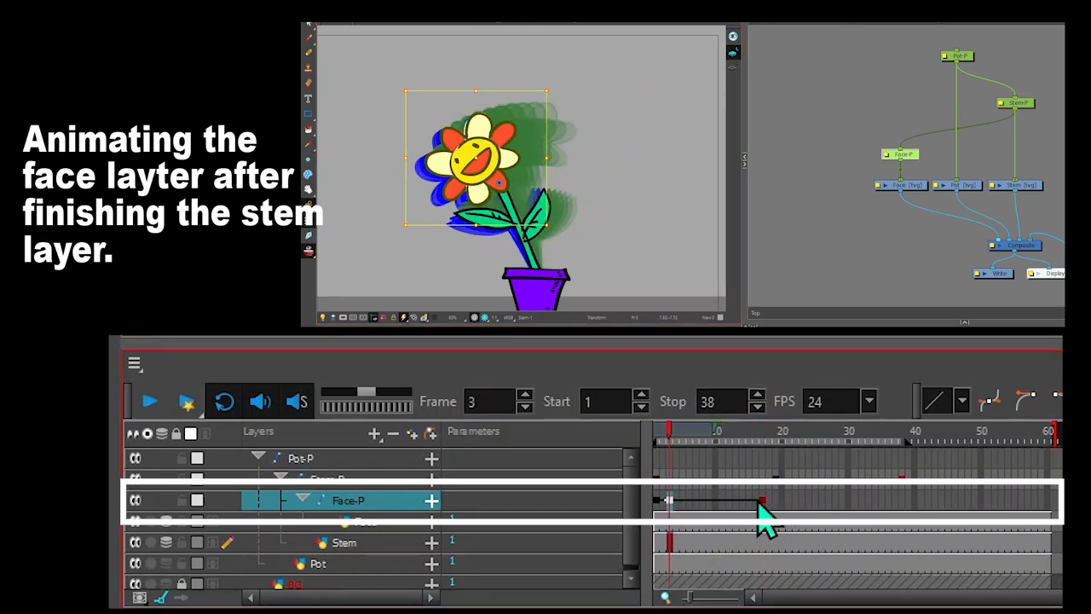
left_click(758, 501)
Add Face-P rotation keyframes at frames 21, 24 and 36, tilting the face right at 21 and back left at 24.
left_click_drag(772, 439, 788, 440)
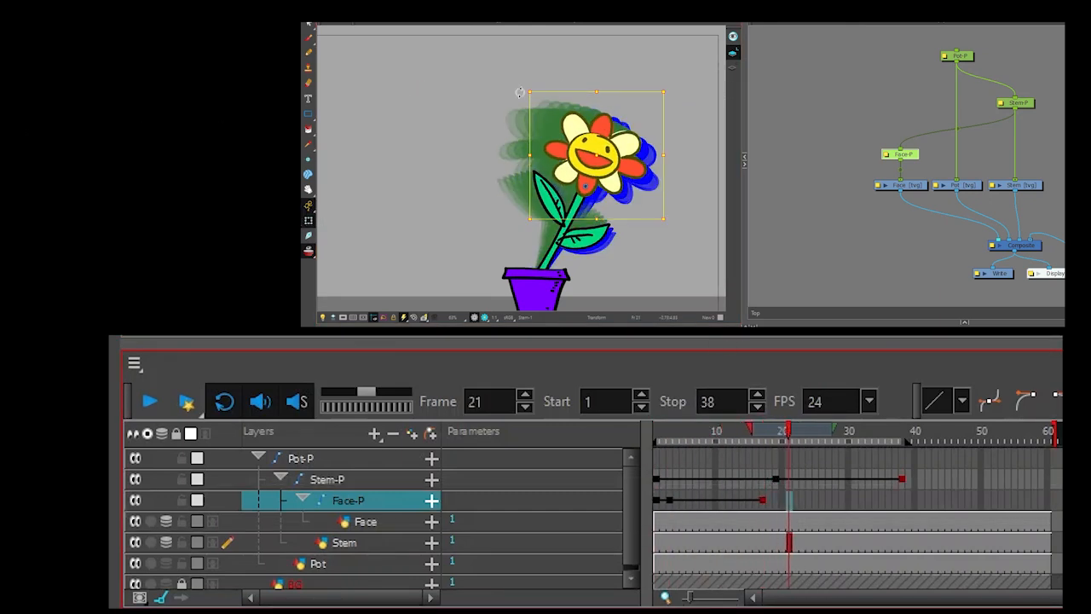
left_click_drag(520, 92, 602, 73)
left_click_drag(790, 433, 809, 443)
left_click_drag(623, 92, 591, 80)
left_click_drag(810, 433, 889, 429)
left_click_drag(546, 99, 571, 120)
Copy the Face-P keyframe from frame 1 to frame 38 and play the combined stem and face animation.
left_click_drag(888, 428, 662, 434)
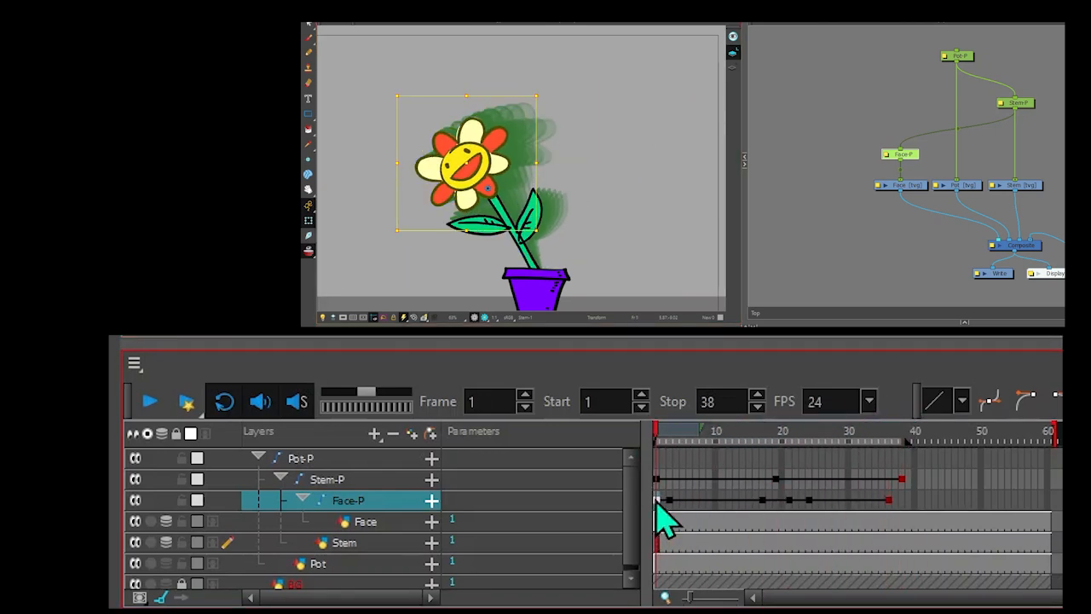
left_click(901, 500)
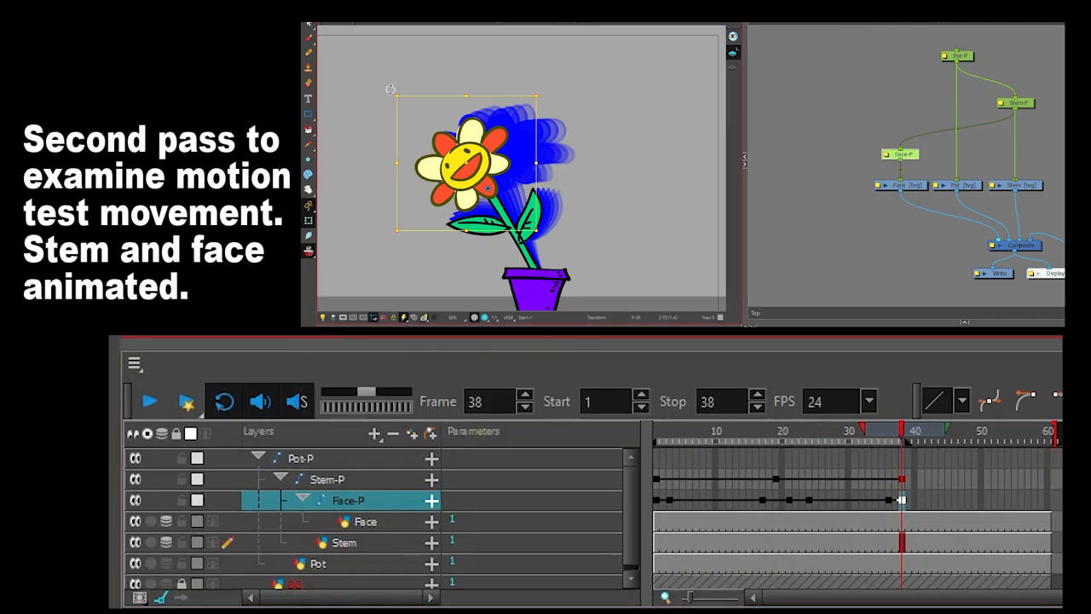
left_click(150, 403)
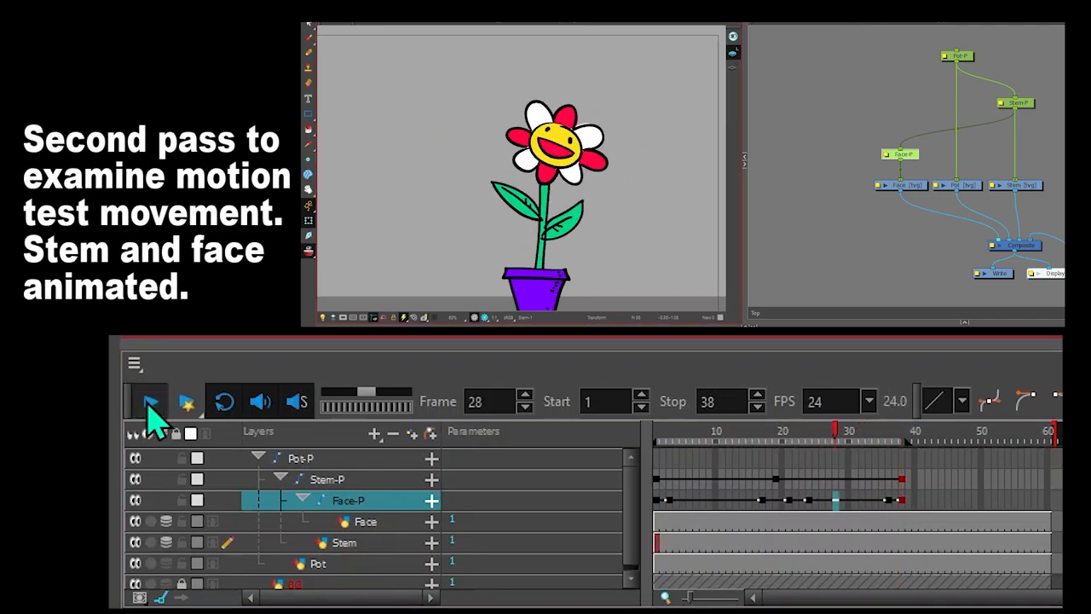
Return to frame 1 and set a starting keyframe on the Pot-P peg.
left_click(700, 482)
left_click_drag(698, 433, 656, 433)
scroll(552, 291, "down", 3)
scroll(552, 292, "up", 2)
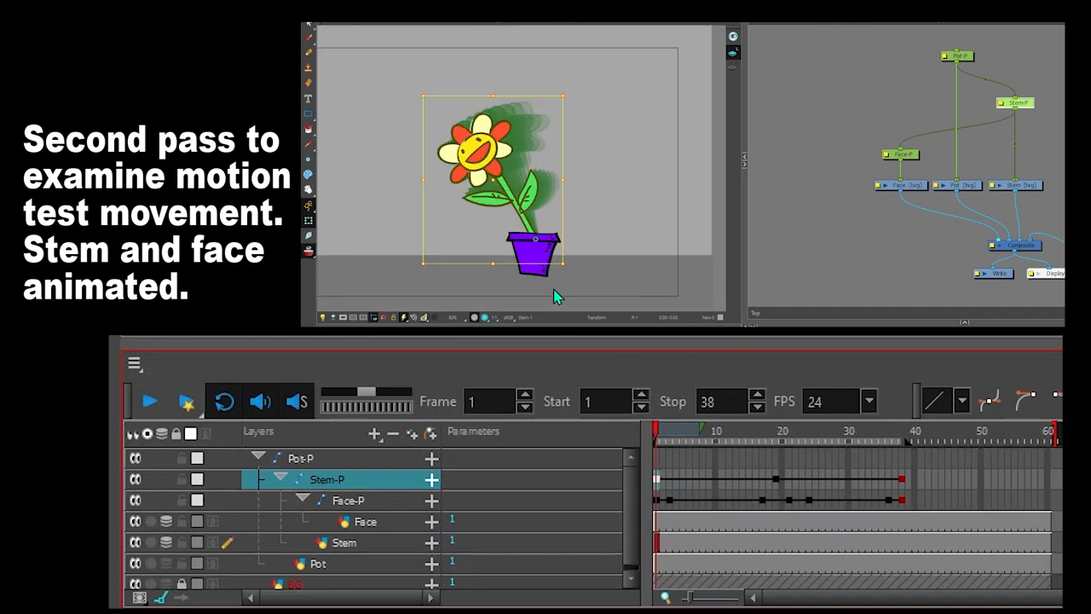
left_click(959, 58)
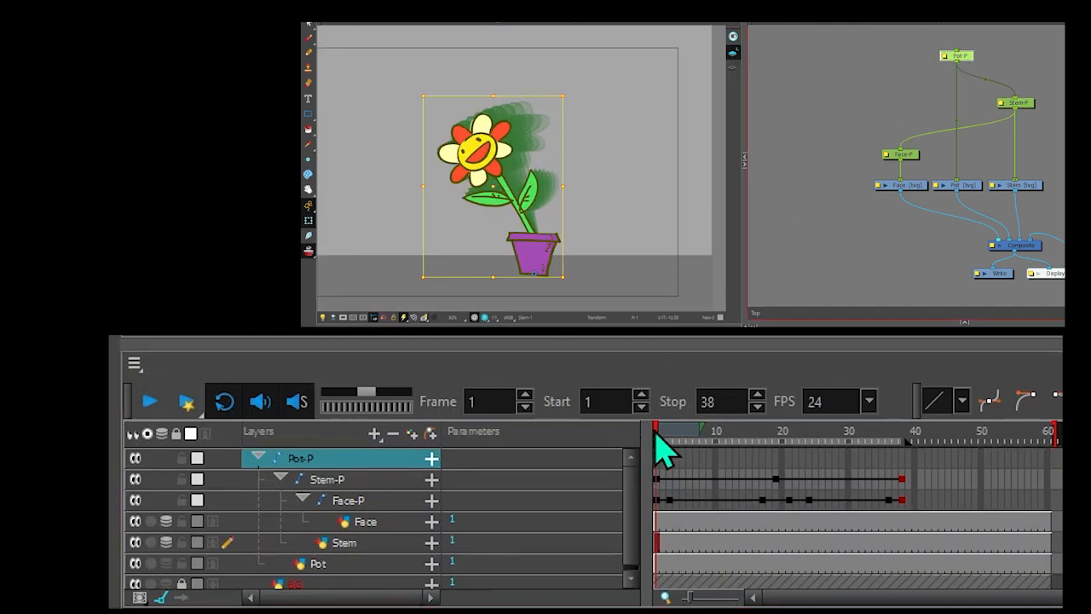
left_click_drag(657, 446, 920, 394)
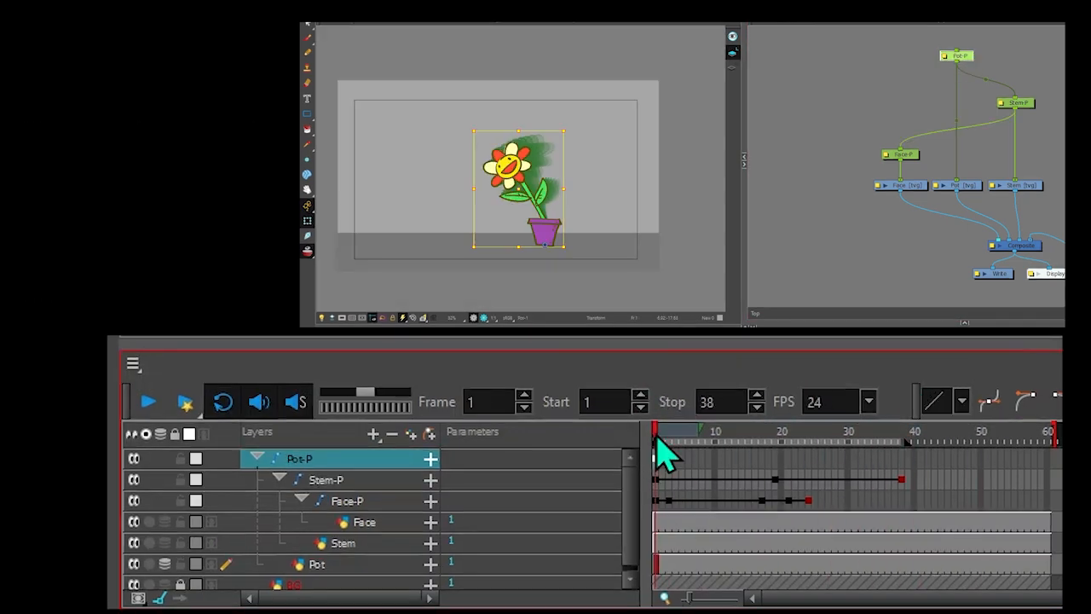
At frame 5, squash the whole flower vertically on the Pot-P peg as anticipation for a jump.
left_click_drag(662, 444, 684, 442)
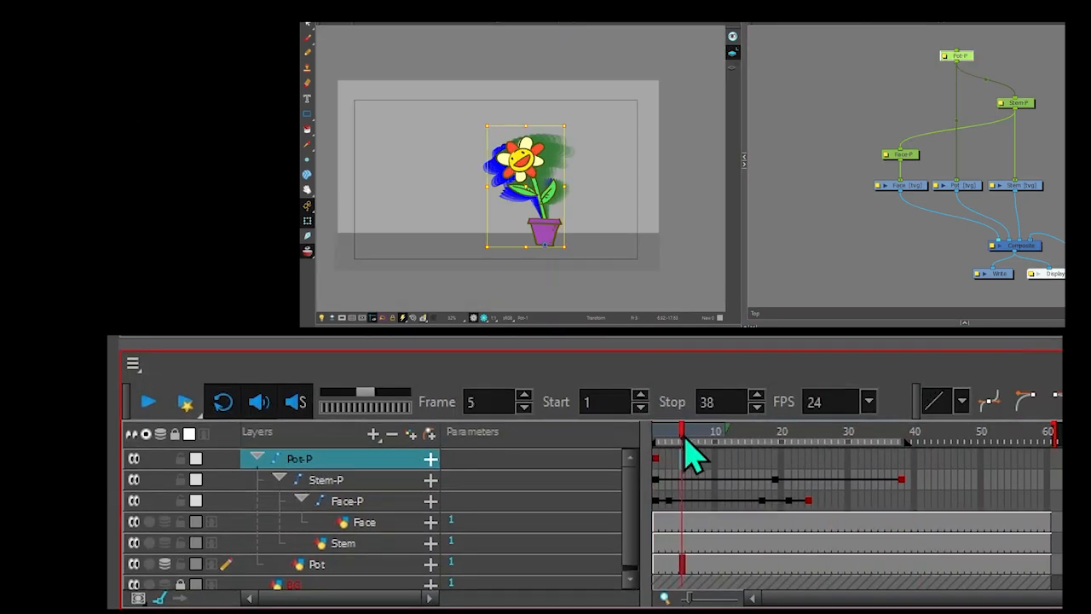
left_click_drag(527, 125, 527, 136)
scroll(550, 253, "up", 4)
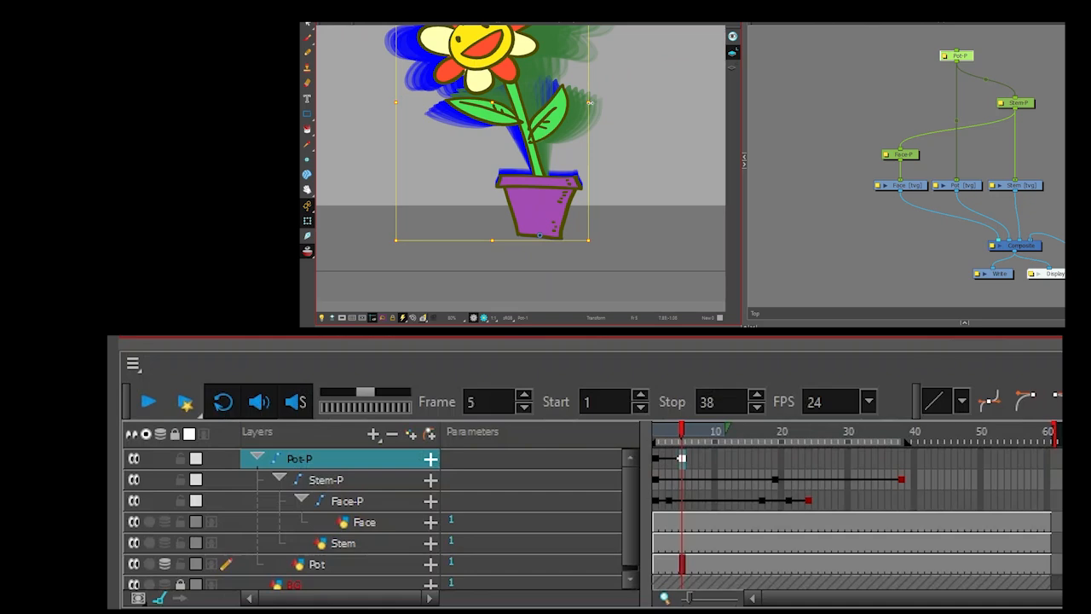
scroll(590, 103, "up", 6)
scroll(561, 226, "down", 4)
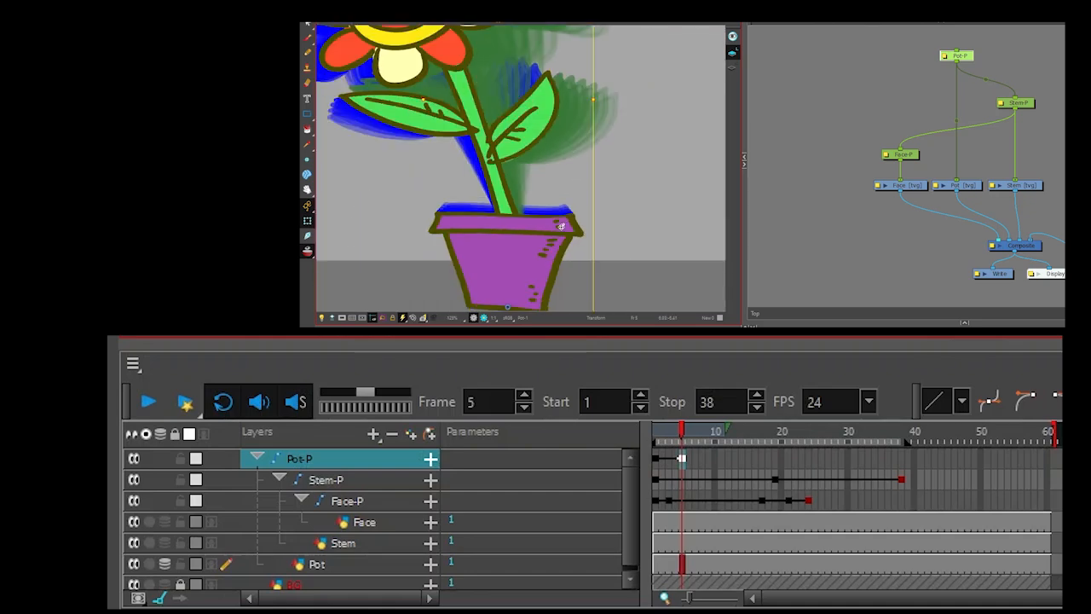
scroll(561, 226, "down", 4)
left_click_drag(507, 158, 513, 198)
scroll(523, 185, "down", 4)
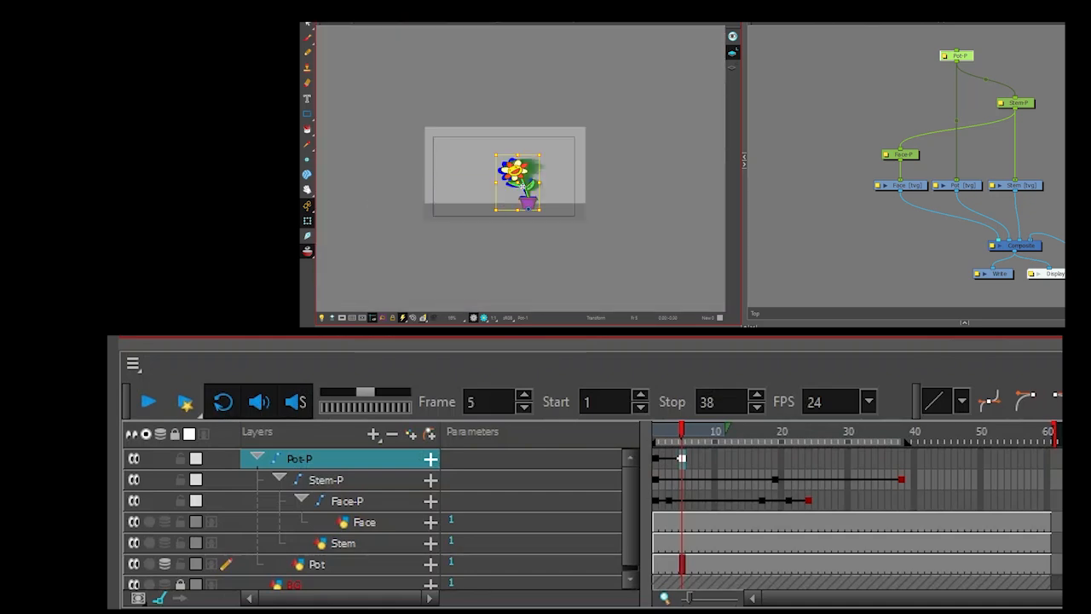
Add a Pot-P keyframe at frame 10 and raise the whole flower off the ground for the jump.
left_click_drag(681, 432, 716, 430)
key("F6")
scroll(526, 180, "up", 3)
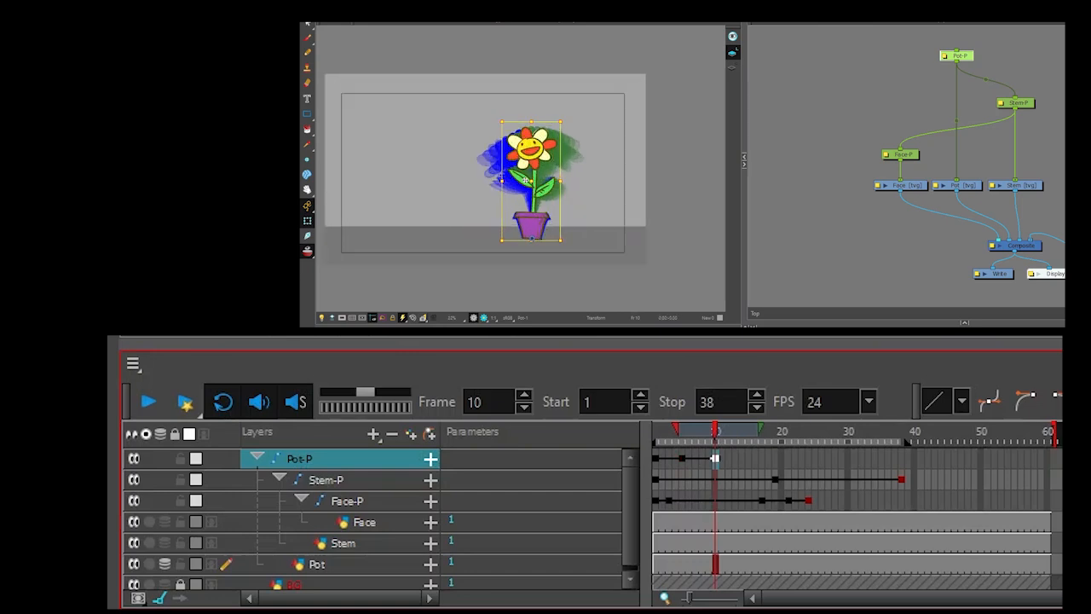
scroll(525, 180, "up", 2)
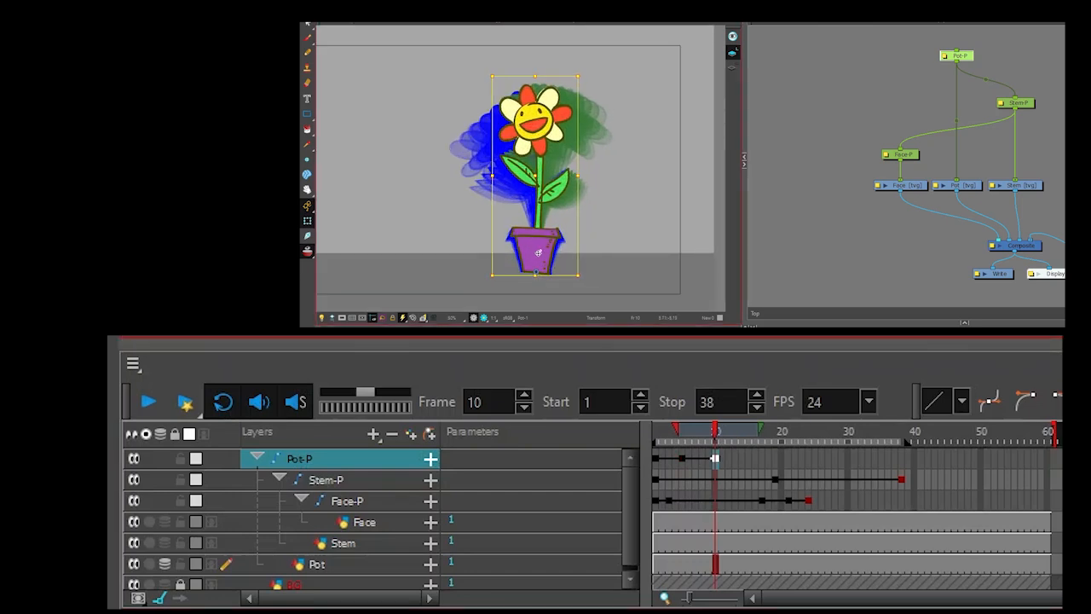
left_click_drag(538, 253, 538, 189)
scroll(537, 210, "up", 4)
scroll(472, 128, "down", 4)
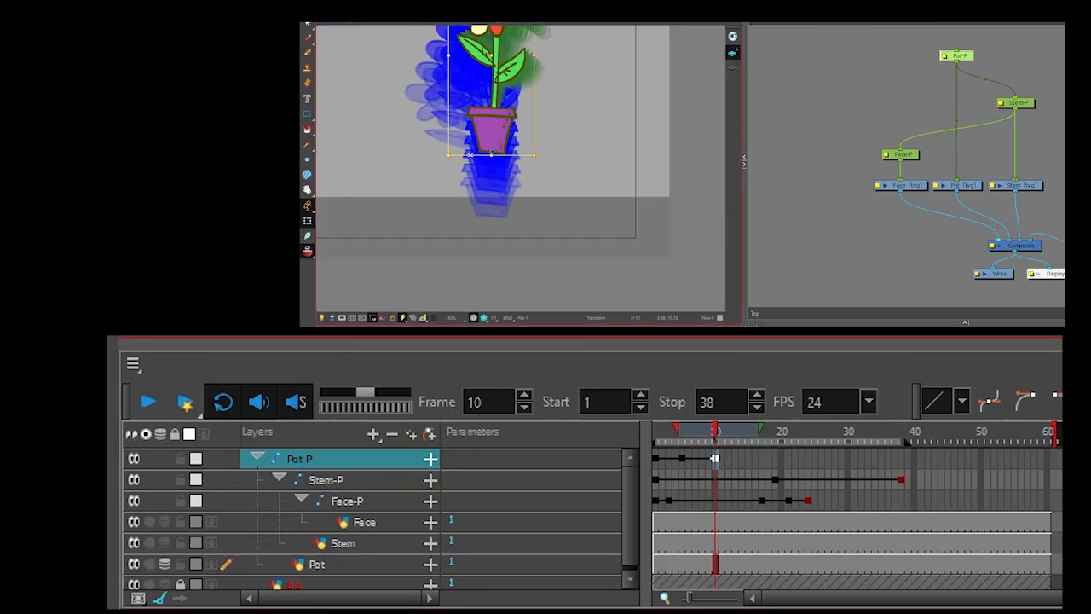
scroll(470, 155, "up", 3)
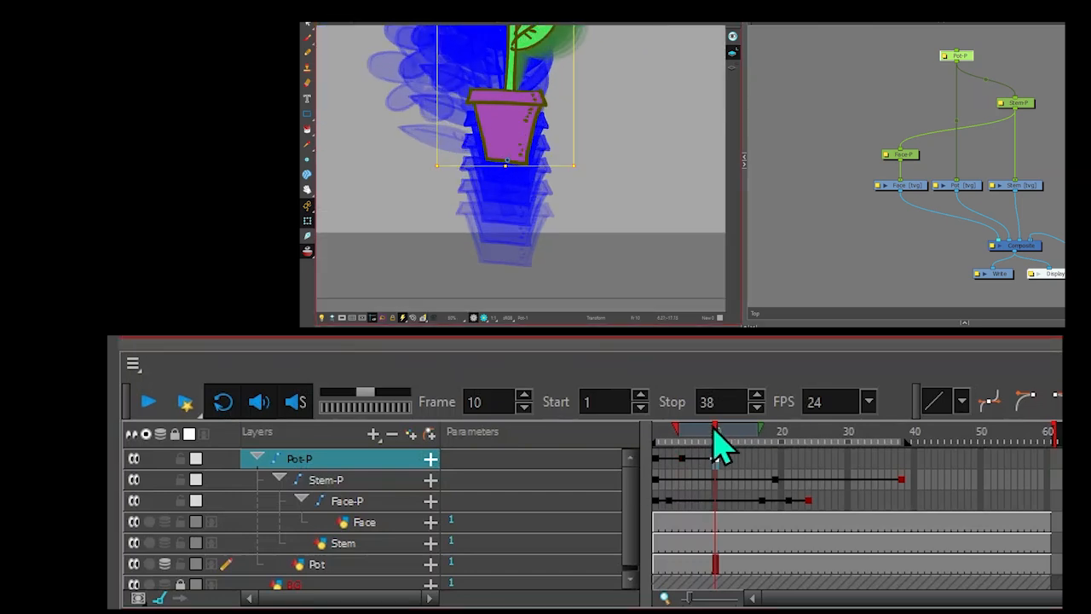
Lower the flower back to the ground at frame 16 on the Pot-P peg and squash it for the landing.
left_click_drag(714, 429, 756, 429)
scroll(586, 176, "down", 3)
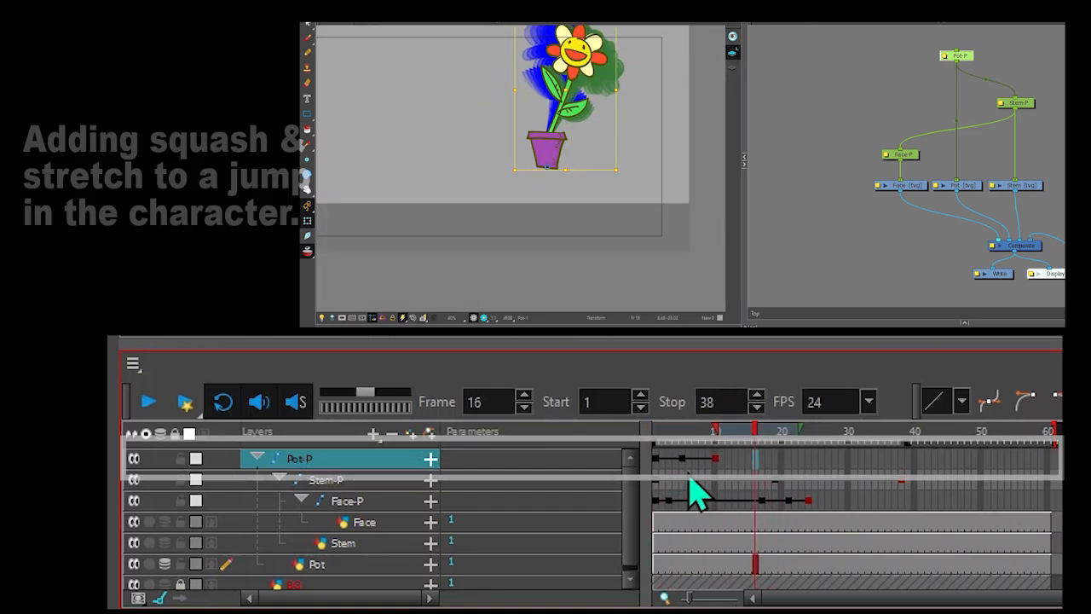
left_click_drag(561, 122, 562, 173)
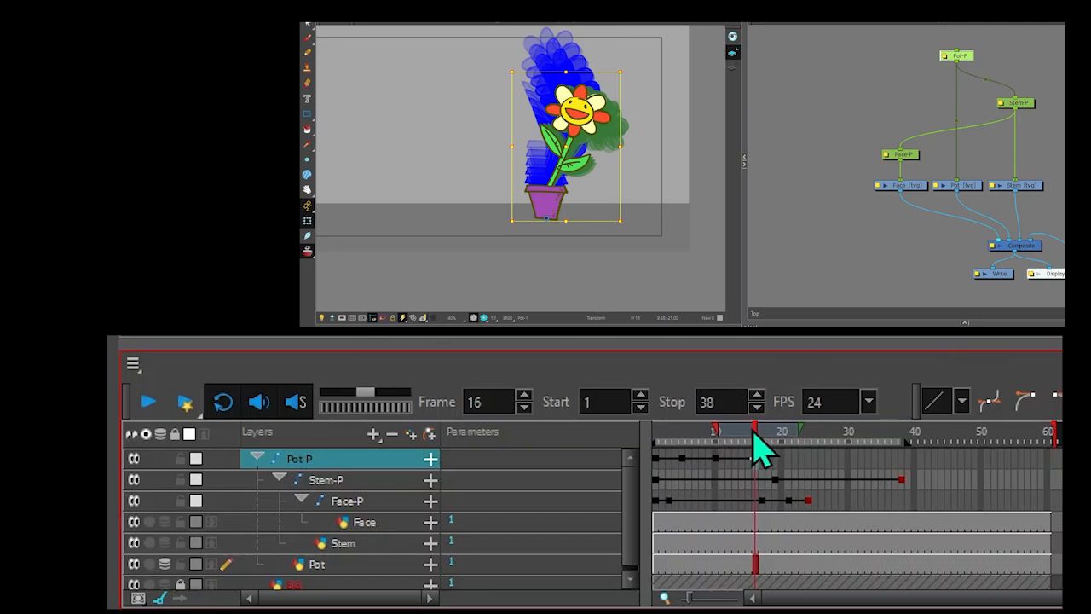
left_click(761, 564)
left_click_drag(569, 69, 576, 93)
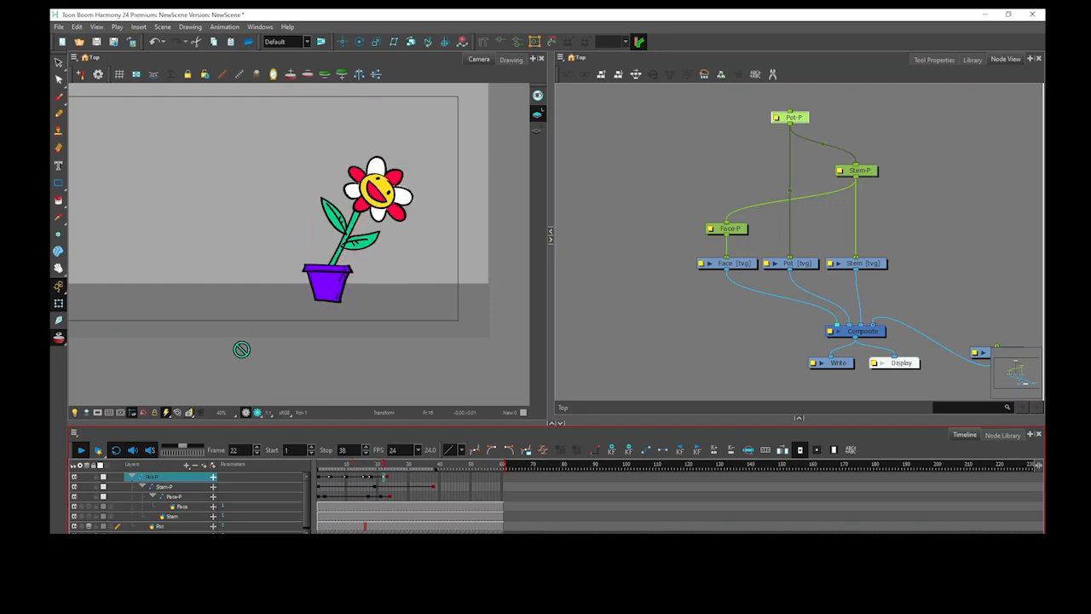